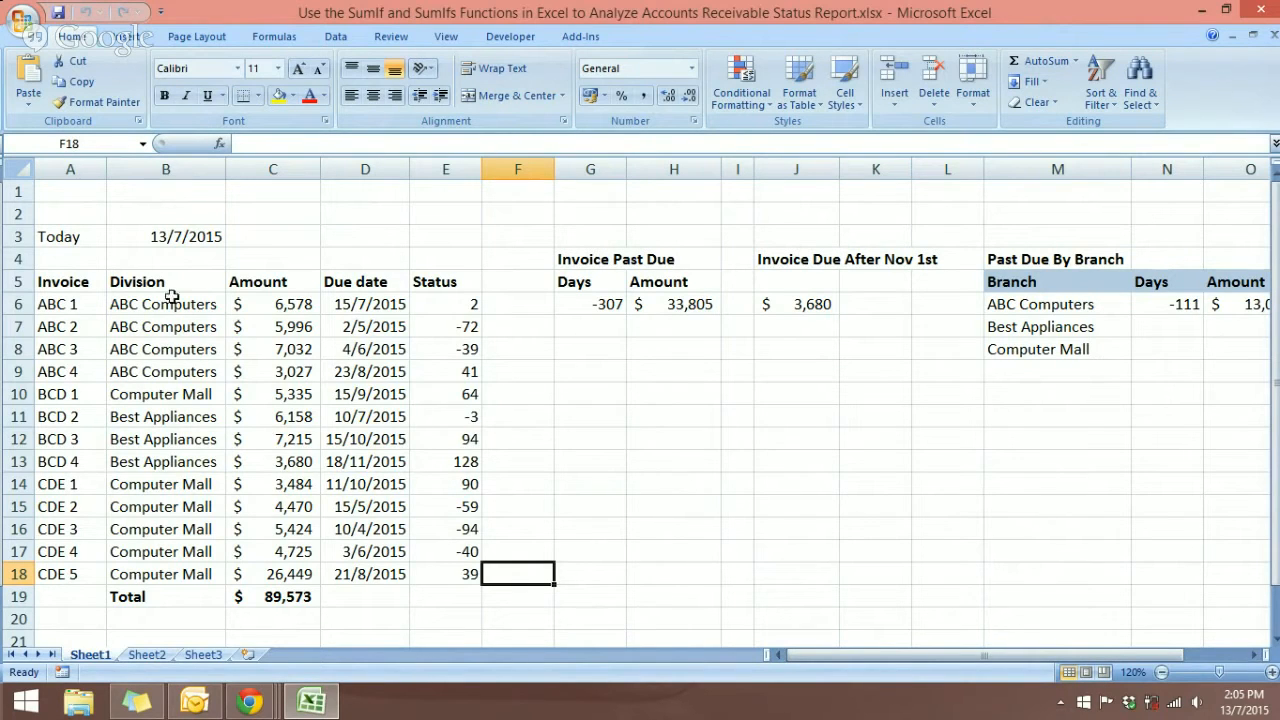
# Step: Examine the TODAY date in B3 and the Status column's due-date-minus-today formula in E6
pyautogui.click(162, 236)
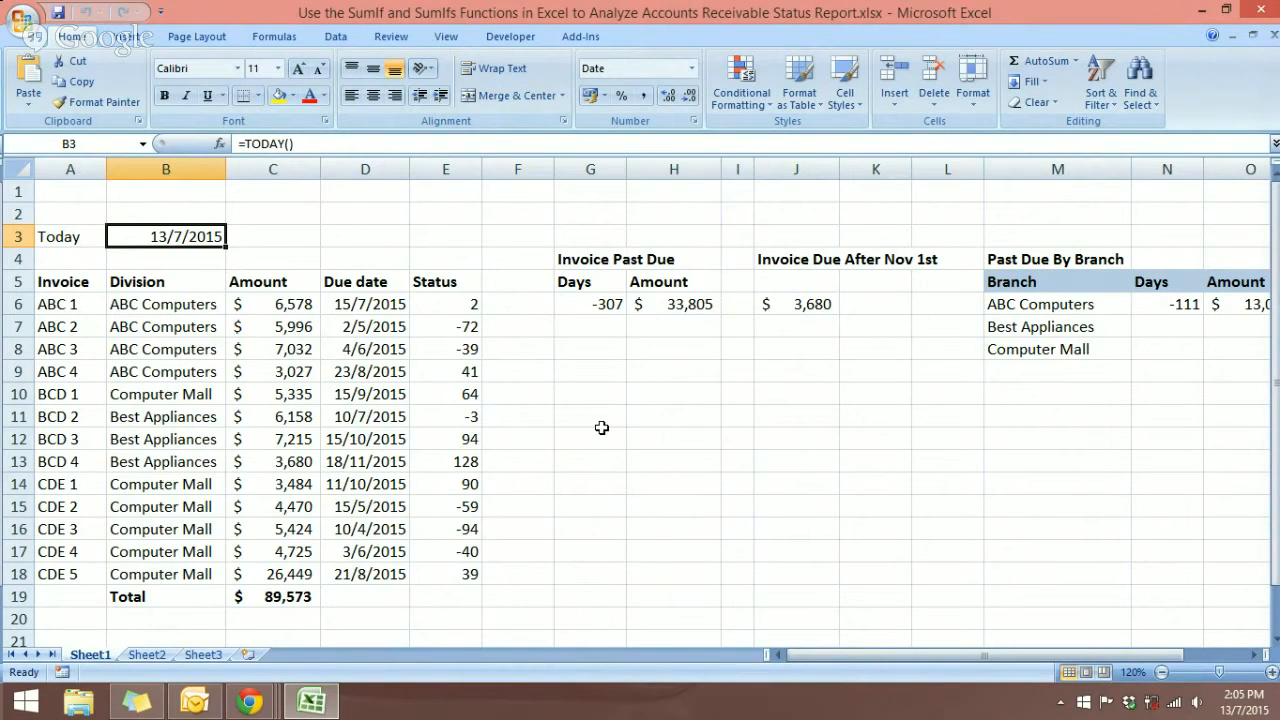
pyautogui.click(438, 285)
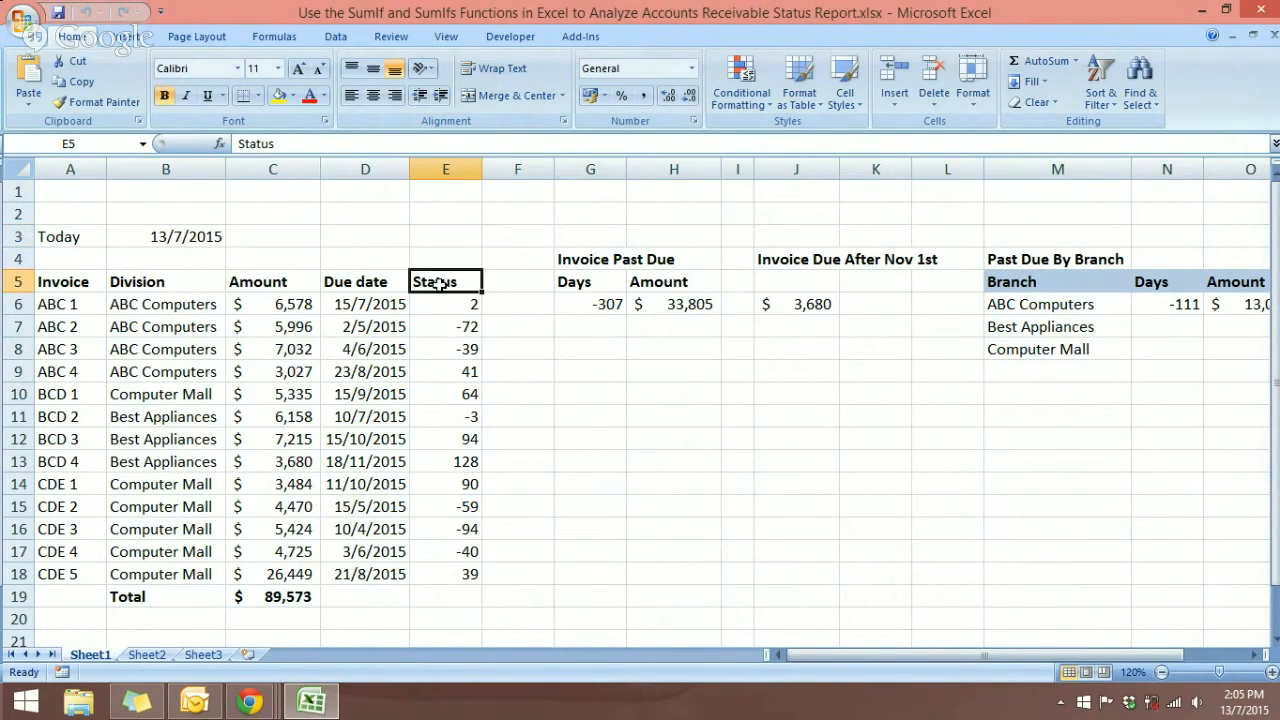
pyautogui.moveTo(445, 303); pyautogui.dragTo(450, 574)
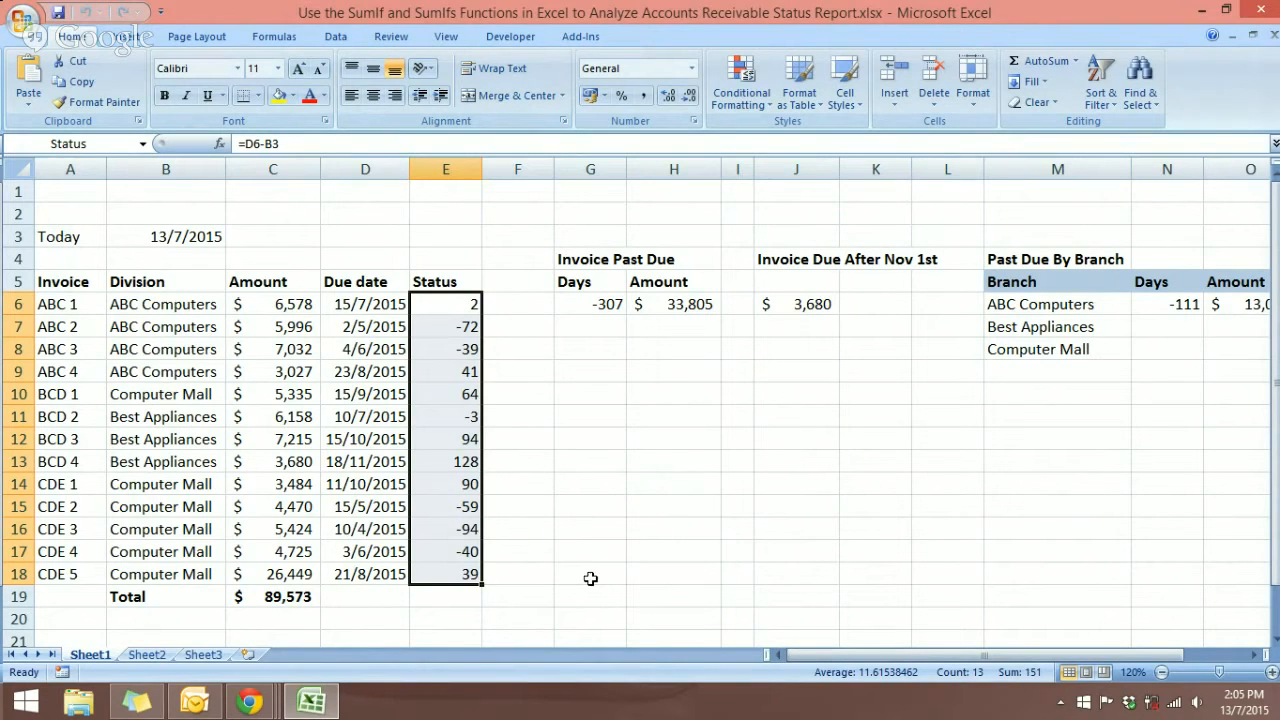
pyautogui.doubleClick(463, 306)
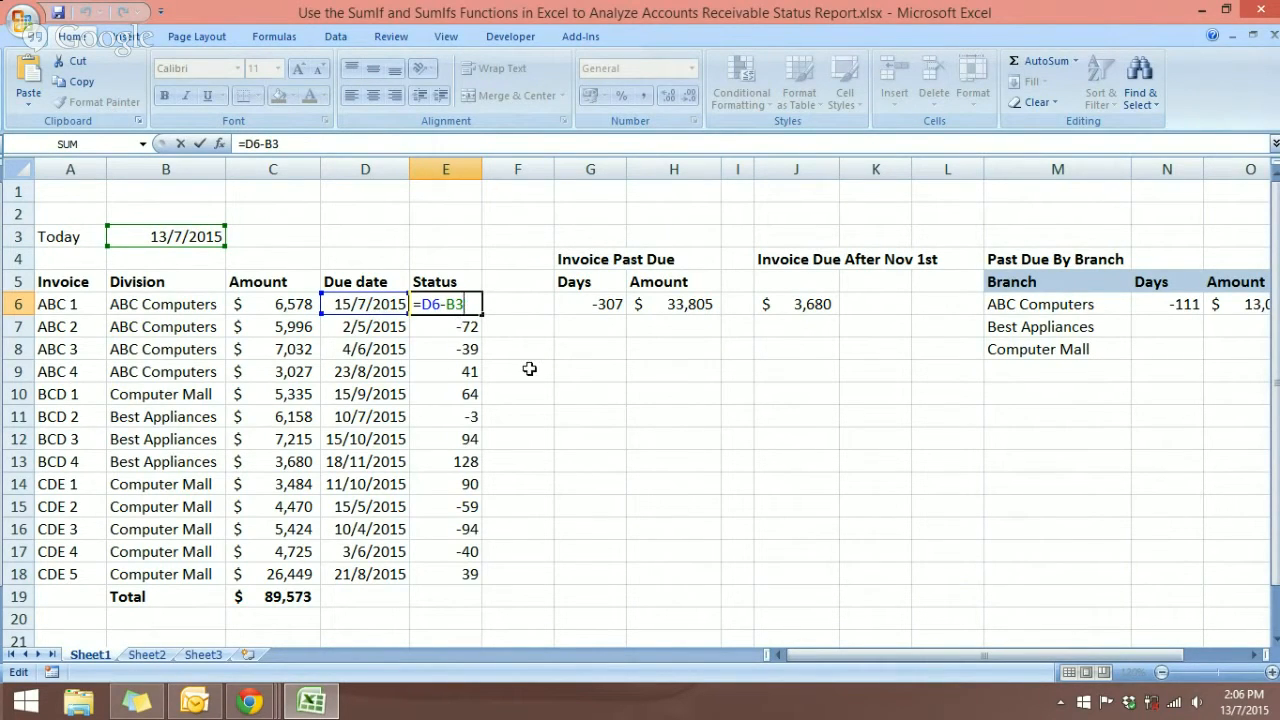
pyautogui.hotkey('ctrl', 'Return')
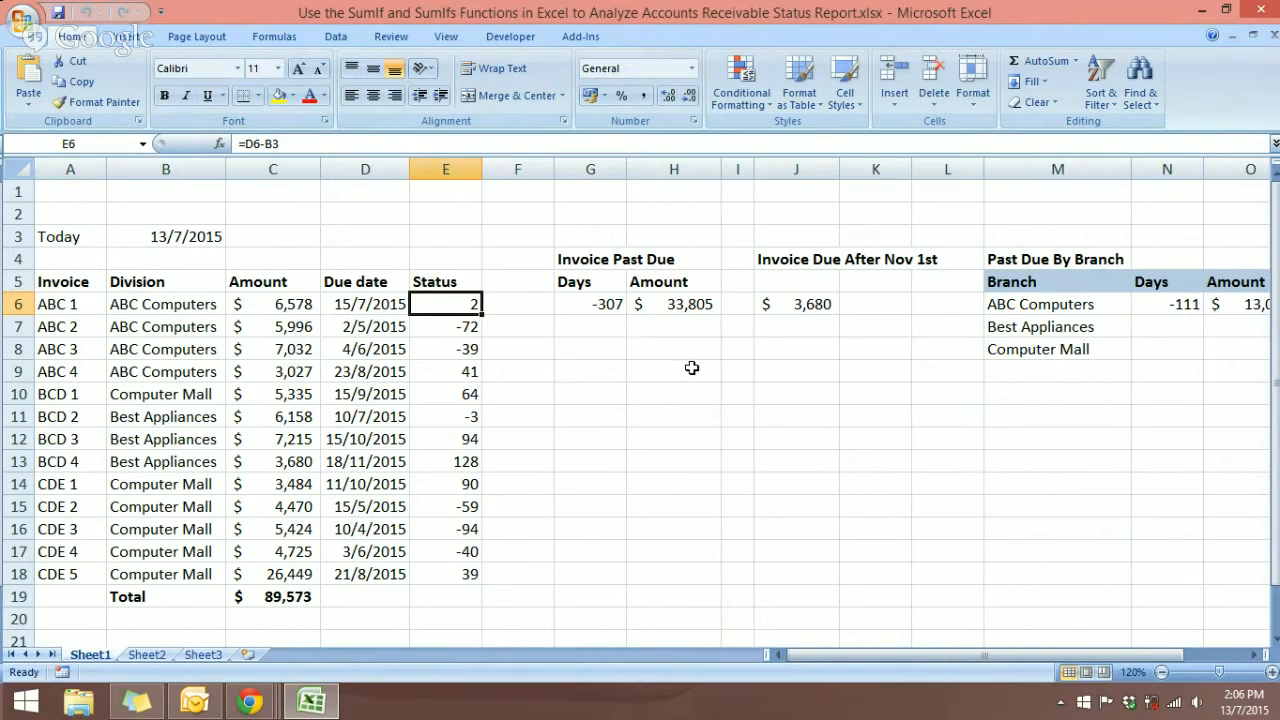
# Step: Inspect the SUMIF function arguments behind the Invoice Past Due amount in H6, leaving the formula as it is
pyautogui.doubleClick(670, 308)
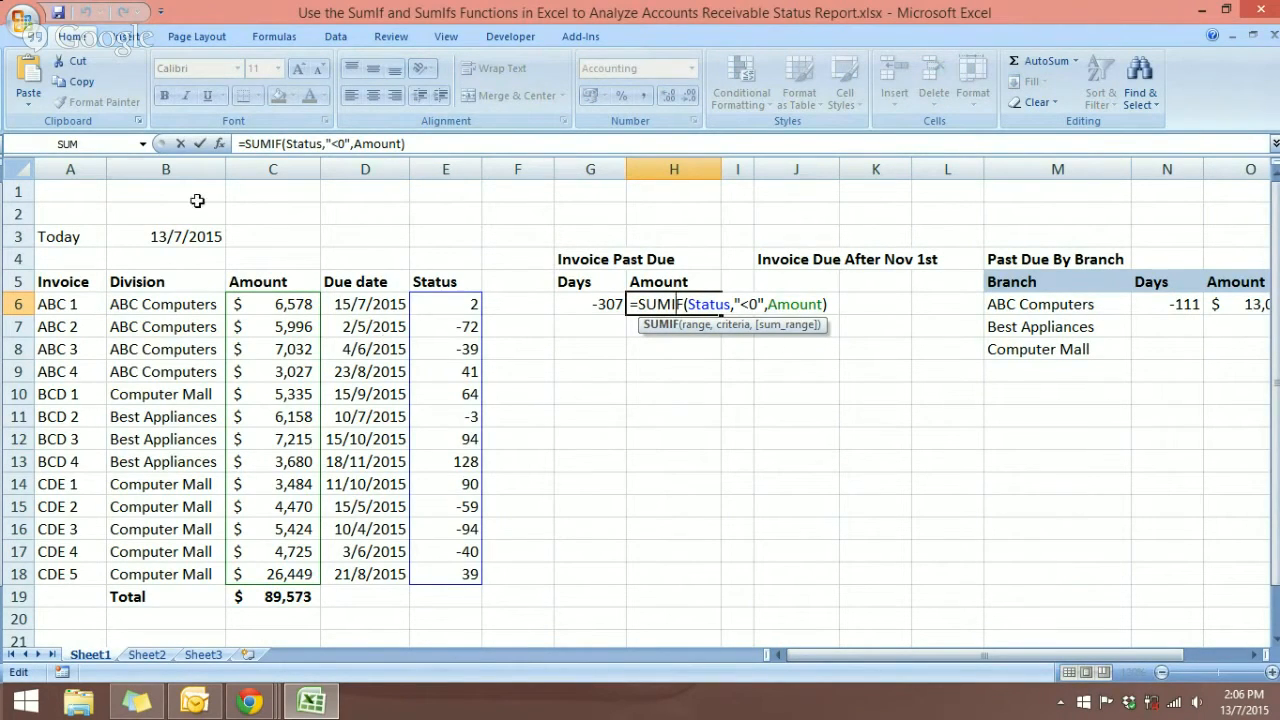
pyautogui.click(219, 143)
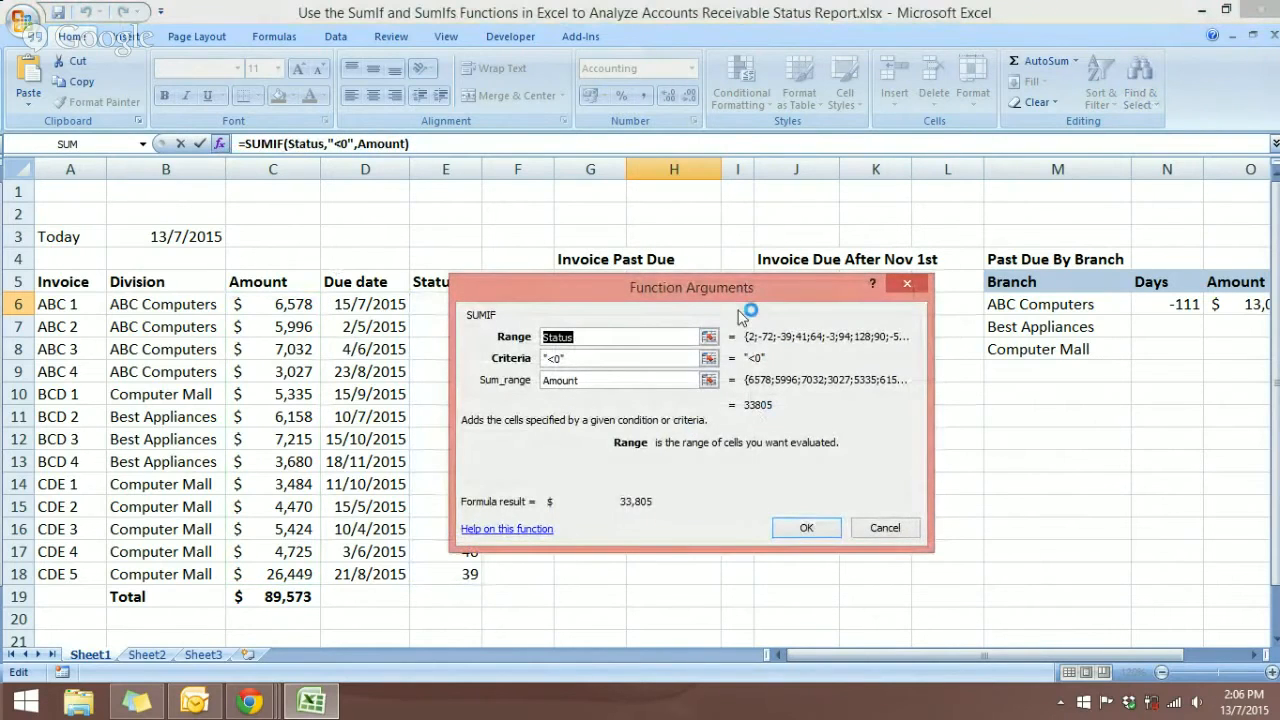
pyautogui.moveTo(740, 290); pyautogui.dragTo(793, 360)
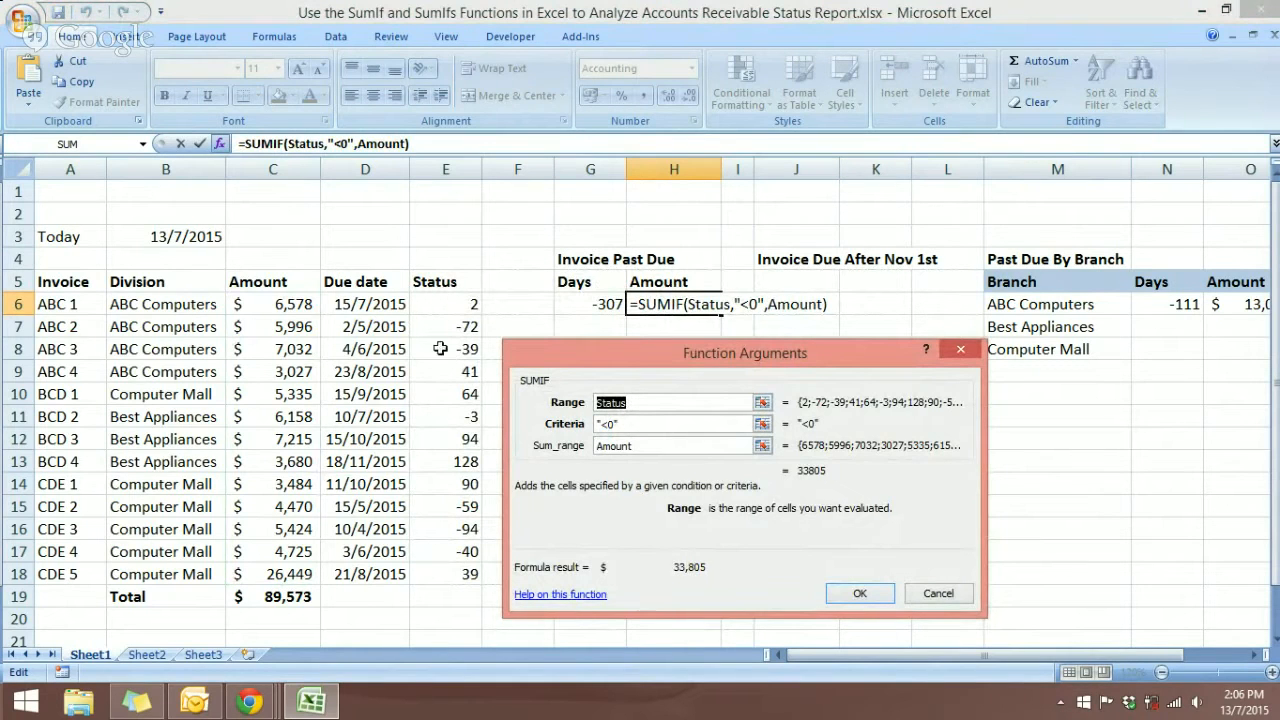
pyautogui.click(914, 595)
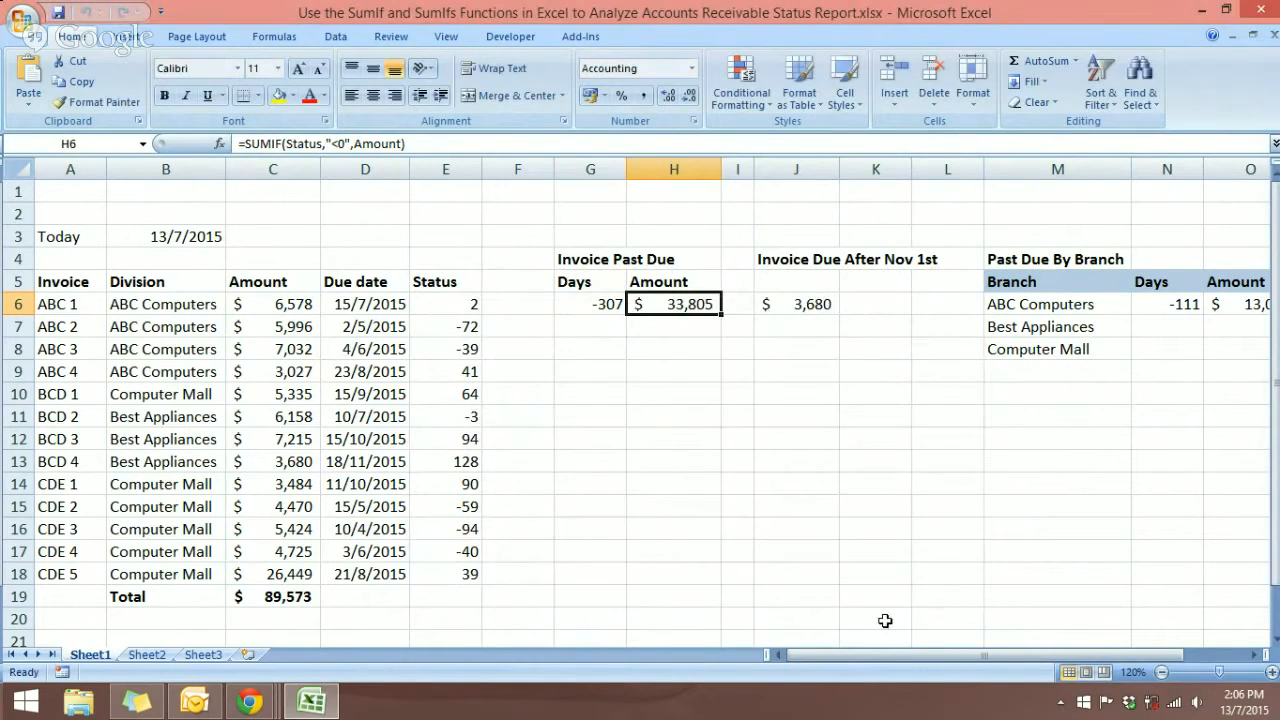
# Step: Go to the named range Status to show which cells it covers
pyautogui.click(142, 144)
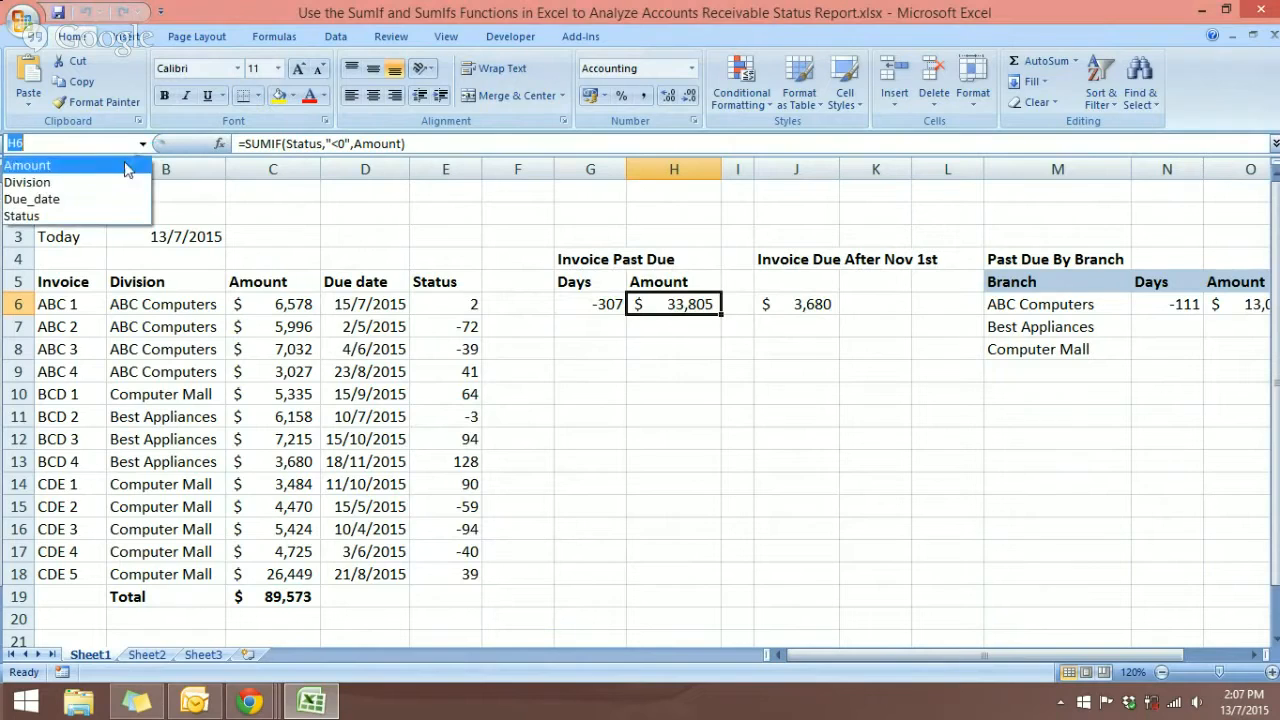
pyautogui.click(96, 217)
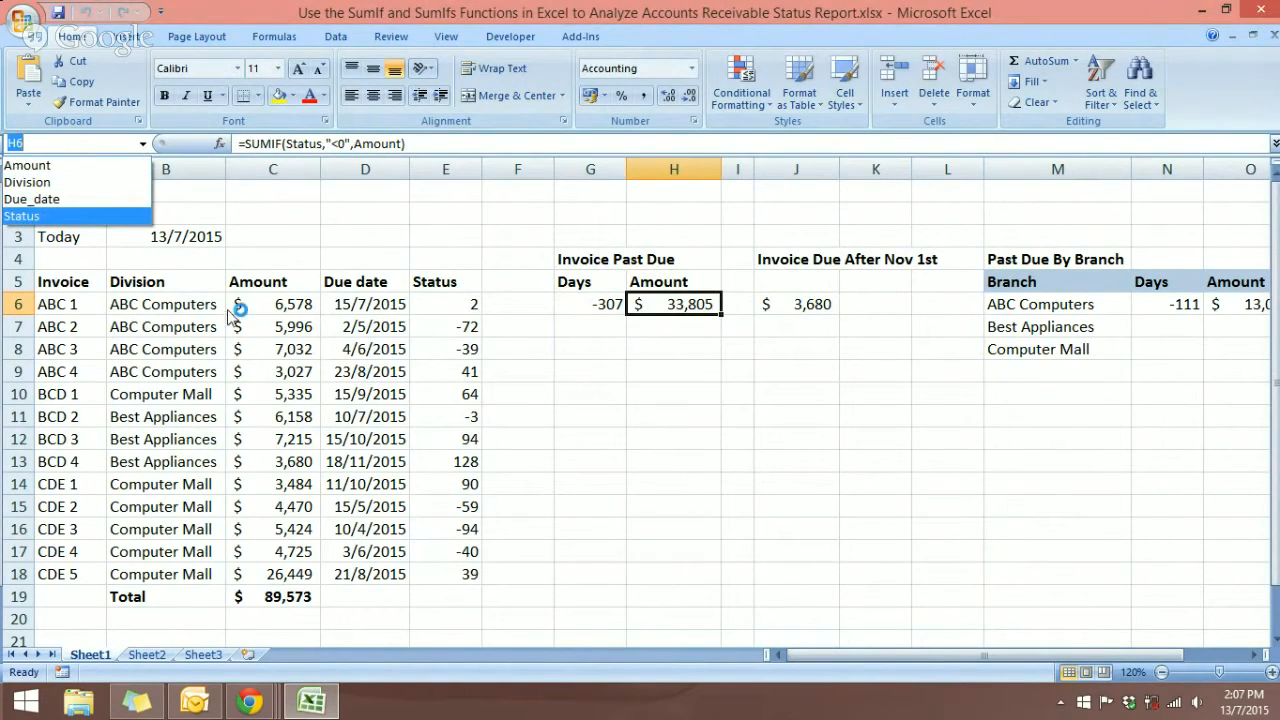
pyautogui.click(60, 216)
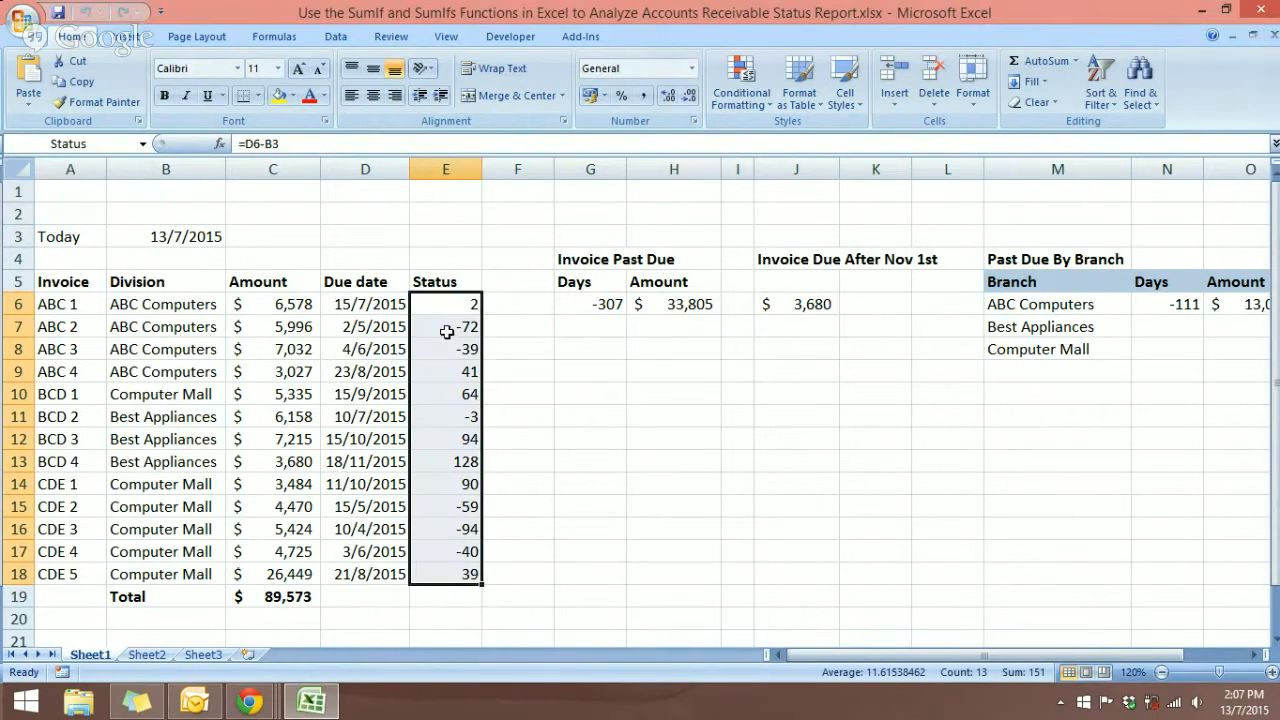
# Step: Review the range, criteria and sum range of the past-due SUMIF in H6 again and accept them
pyautogui.click(676, 308)
pyautogui.doubleClick(676, 308)
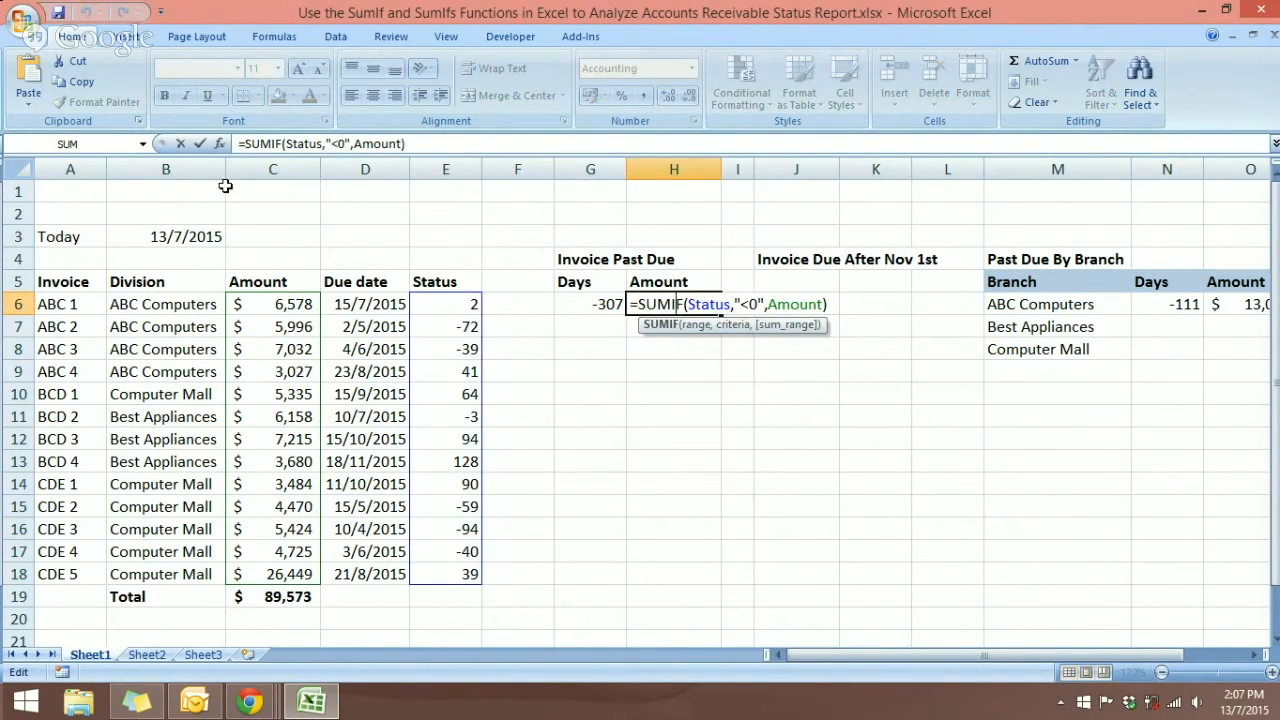
pyautogui.click(217, 143)
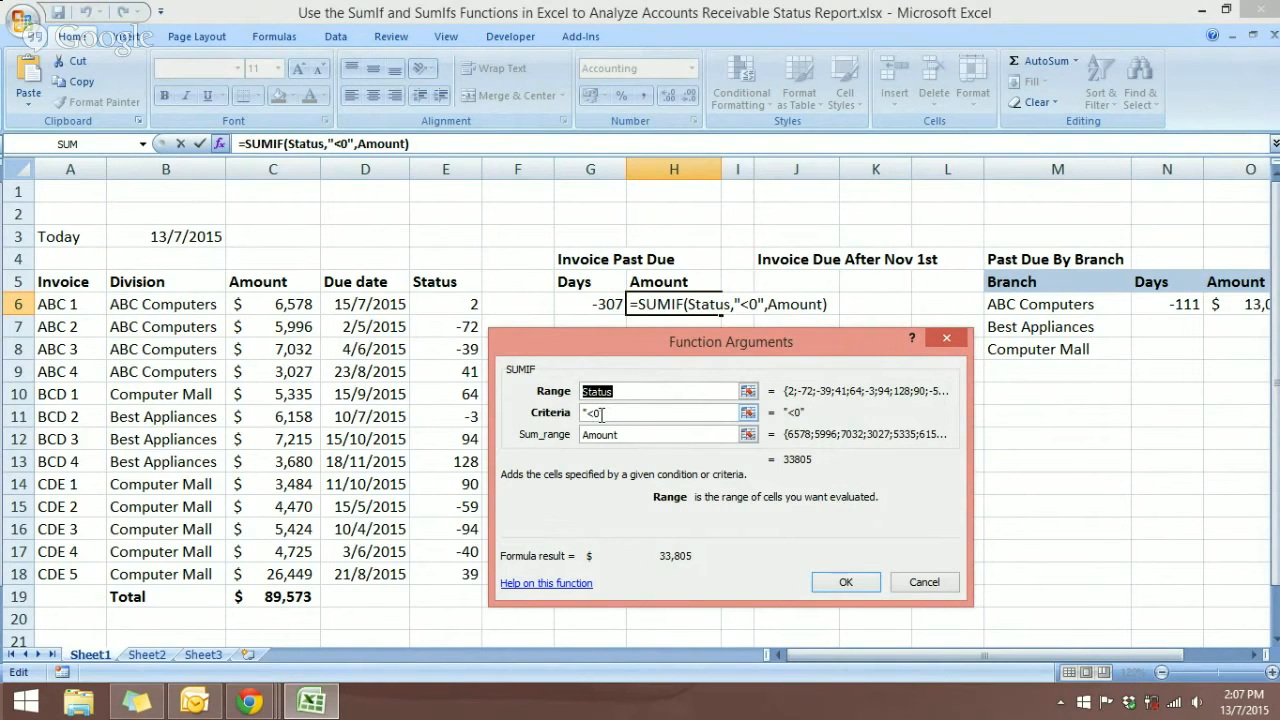
pyautogui.click(845, 582)
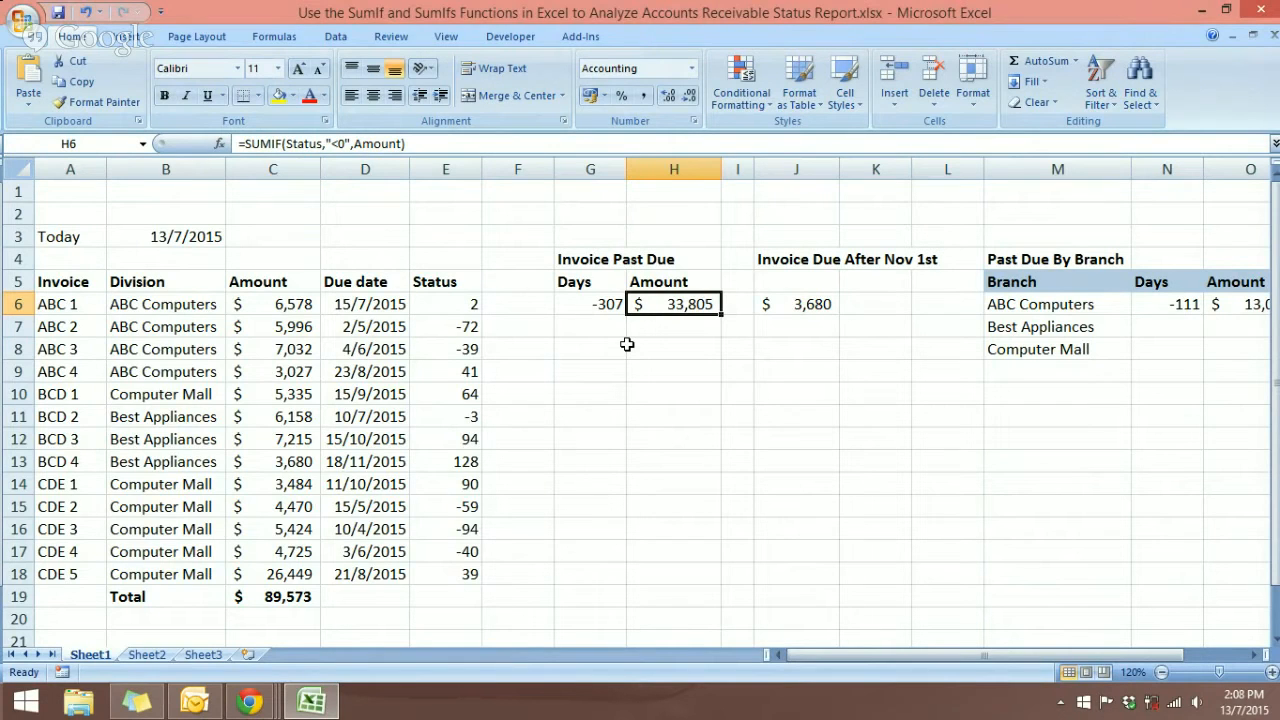
# Step: Review the SUMIF arguments in J6 that total invoices due after Nov 1st, including the DATE-based criteria
pyautogui.click(808, 306)
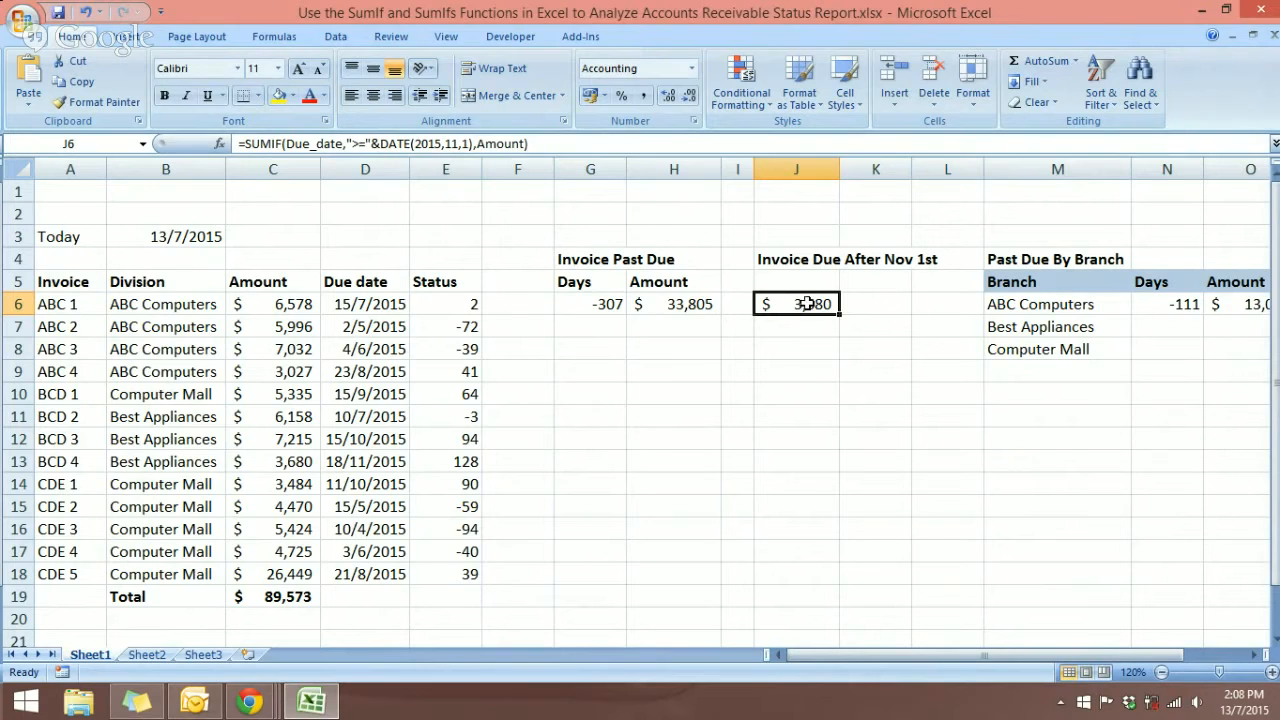
pyautogui.doubleClick(807, 303)
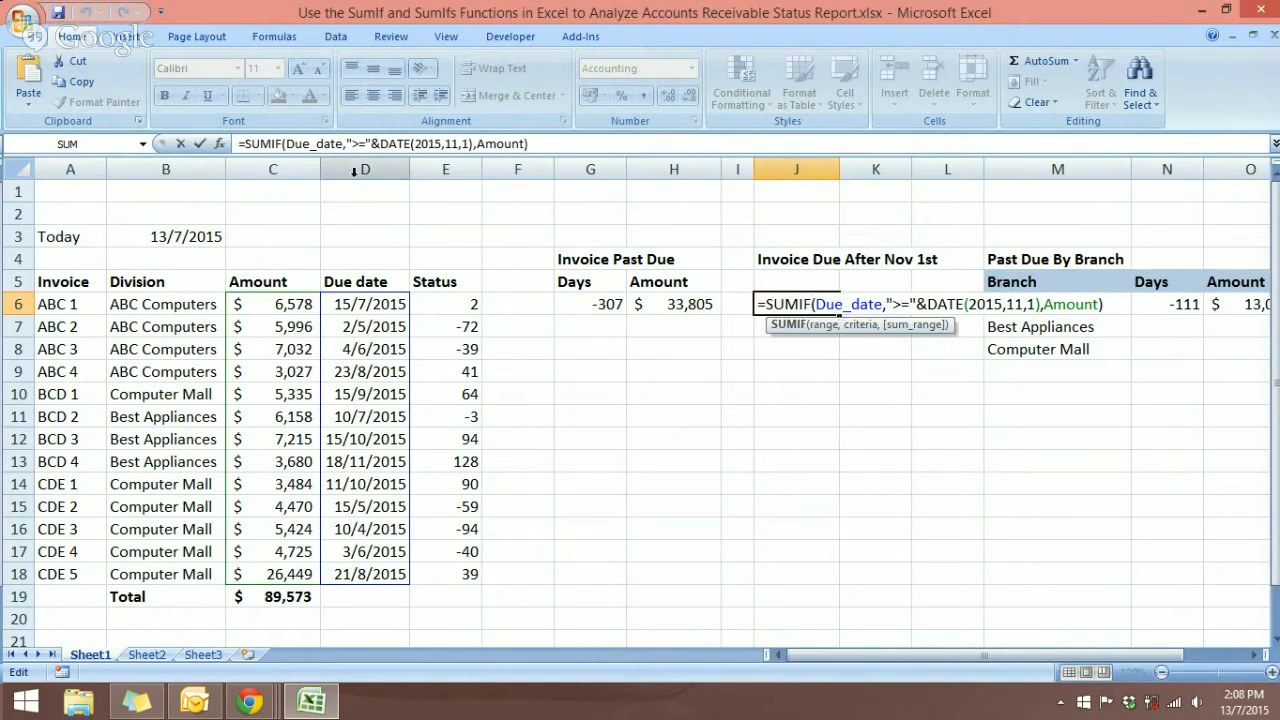
pyautogui.click(219, 145)
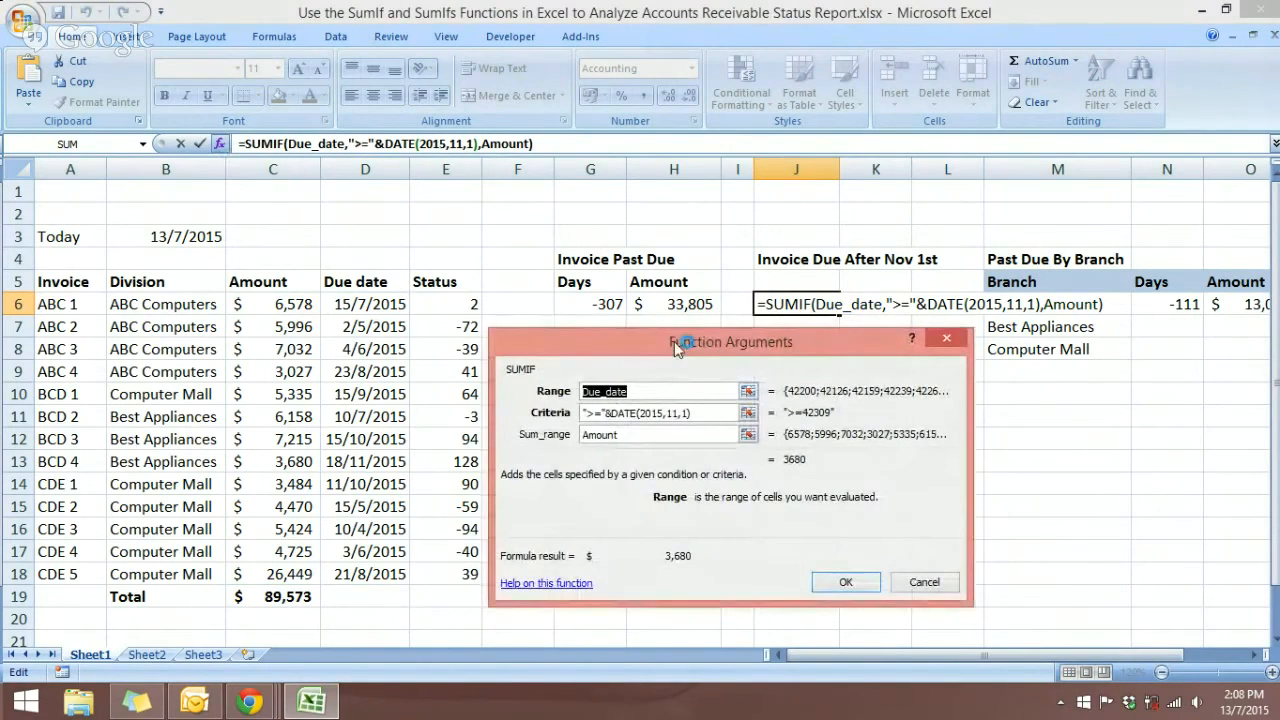
pyautogui.moveTo(674, 341); pyautogui.dragTo(749, 355)
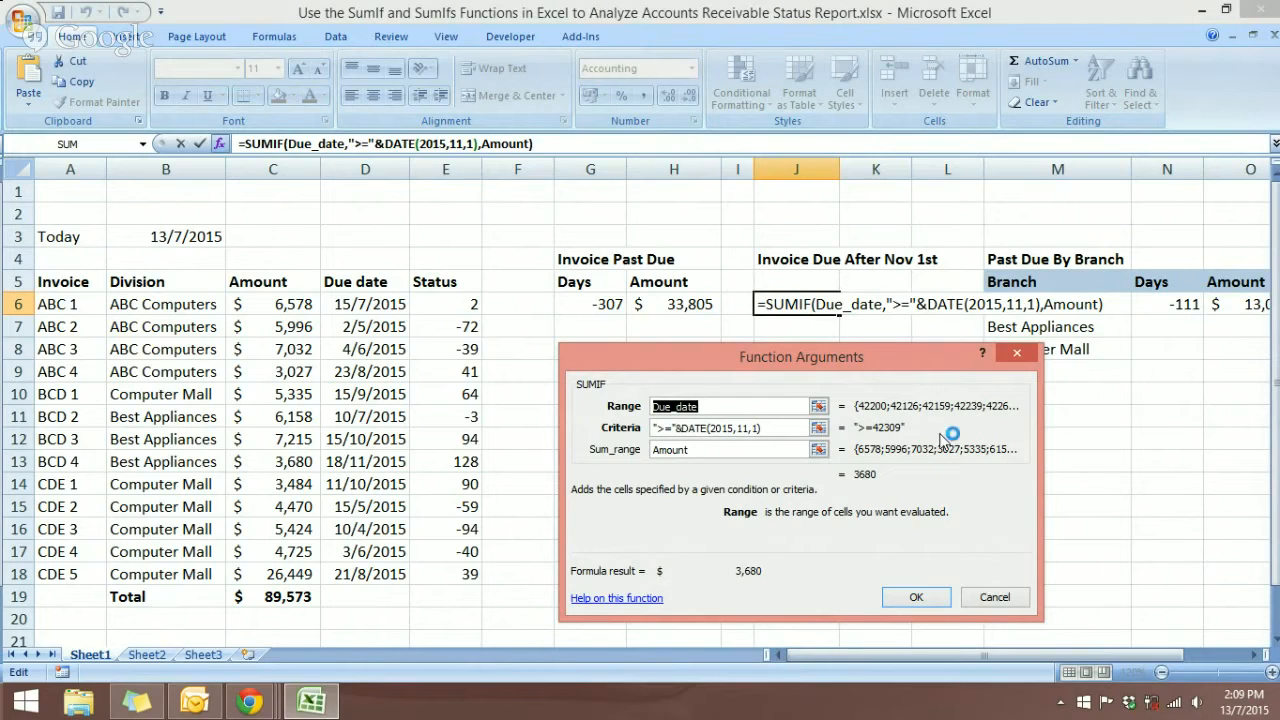
pyautogui.click(916, 598)
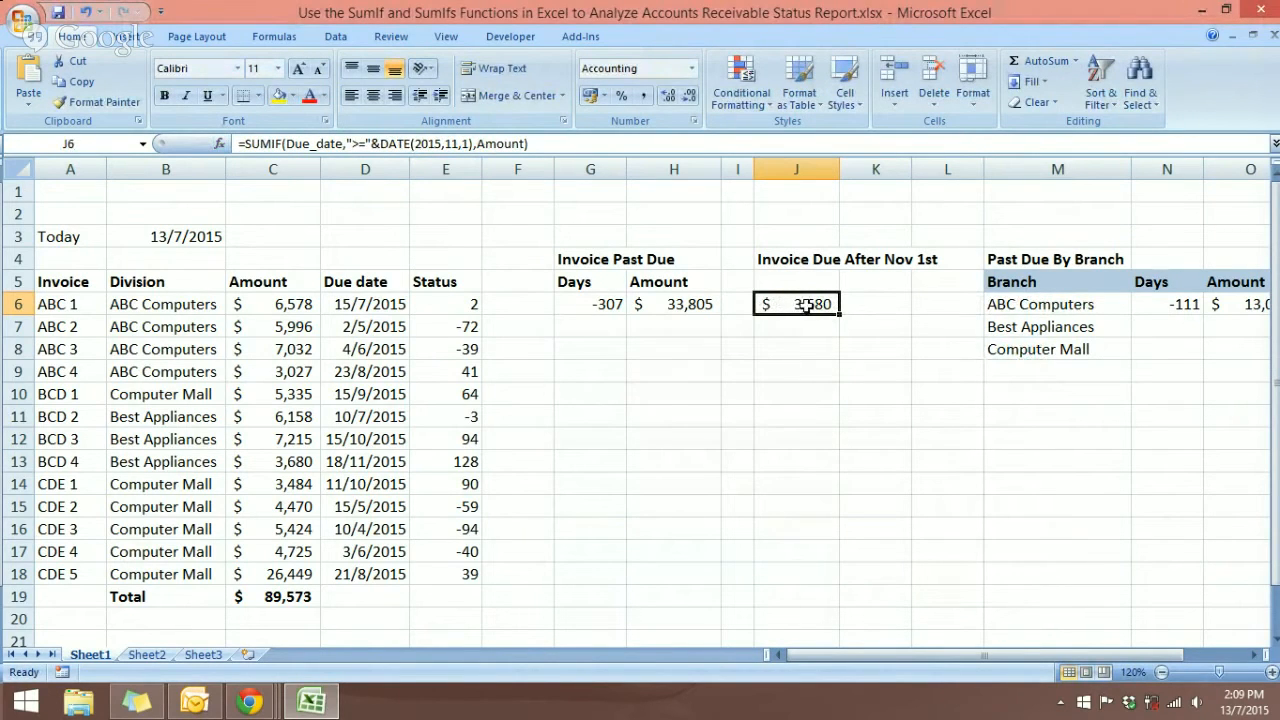
# Step: Change the SUMIF criteria in J6 to ">="&DATE(2015,10,1) so it totals invoices due from October 1st
pyautogui.doubleClick(806, 306)
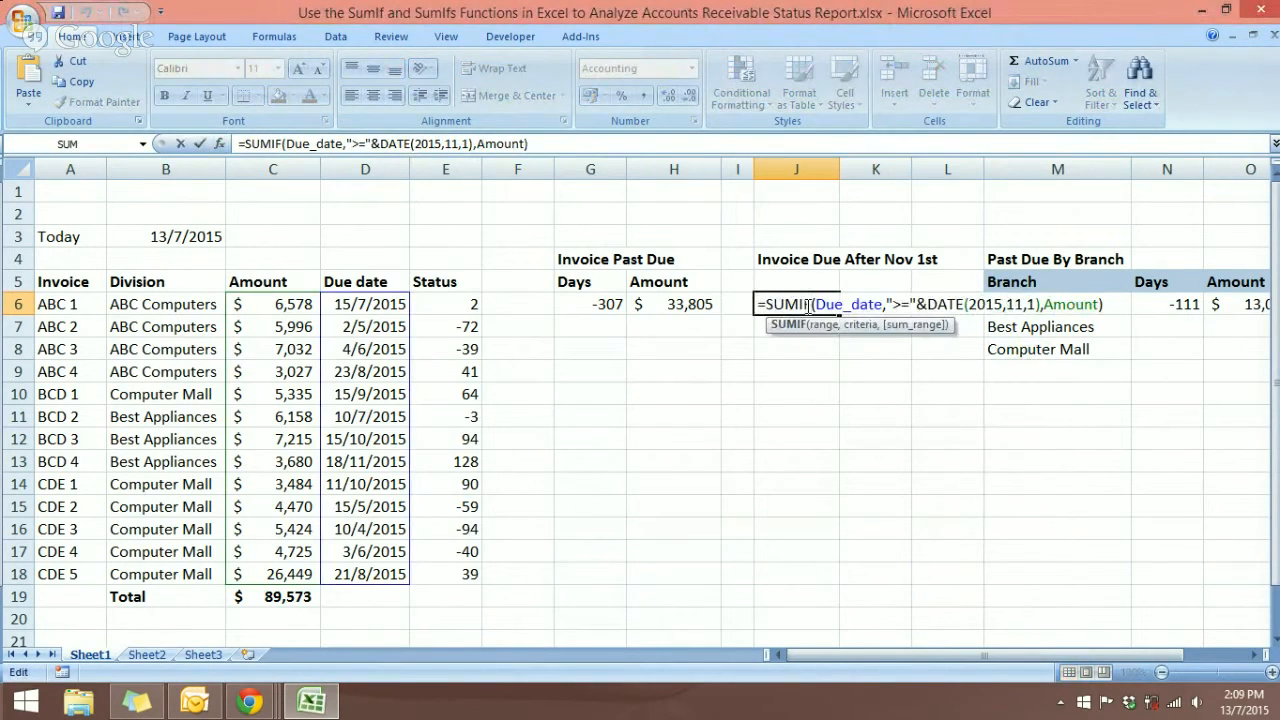
pyautogui.click(219, 144)
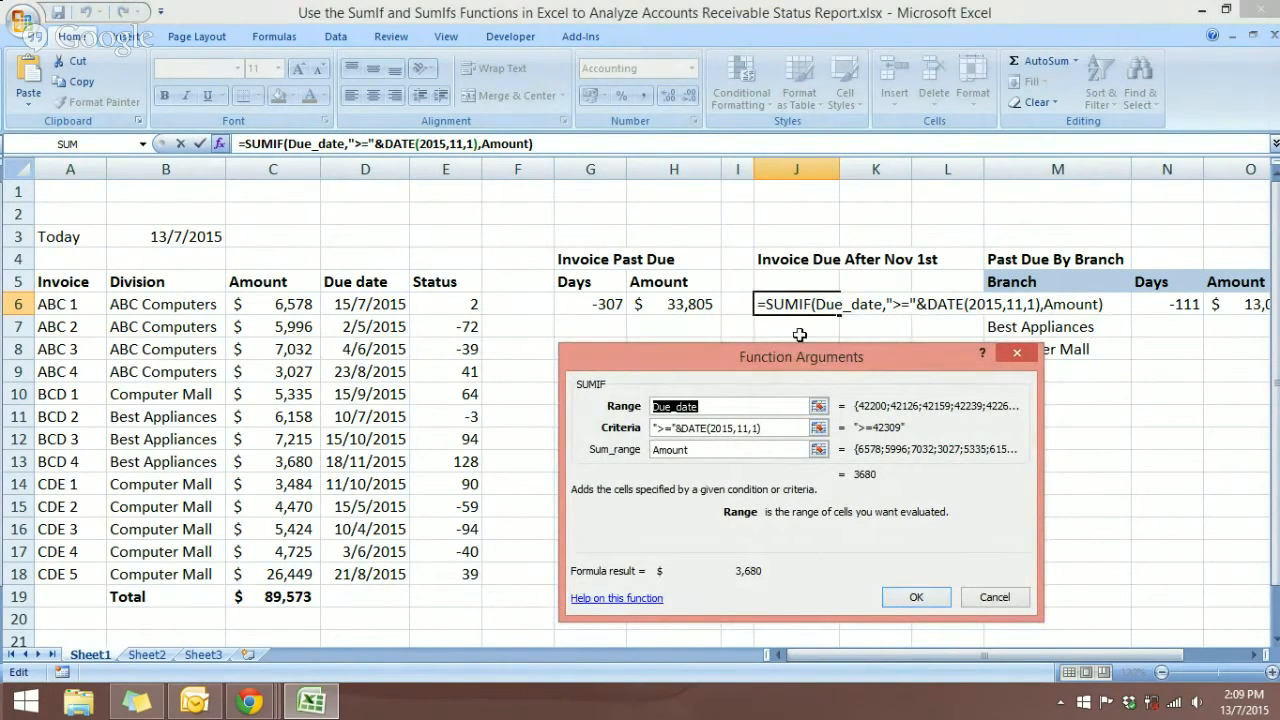
pyautogui.click(744, 429)
pyautogui.press('BackSpace')
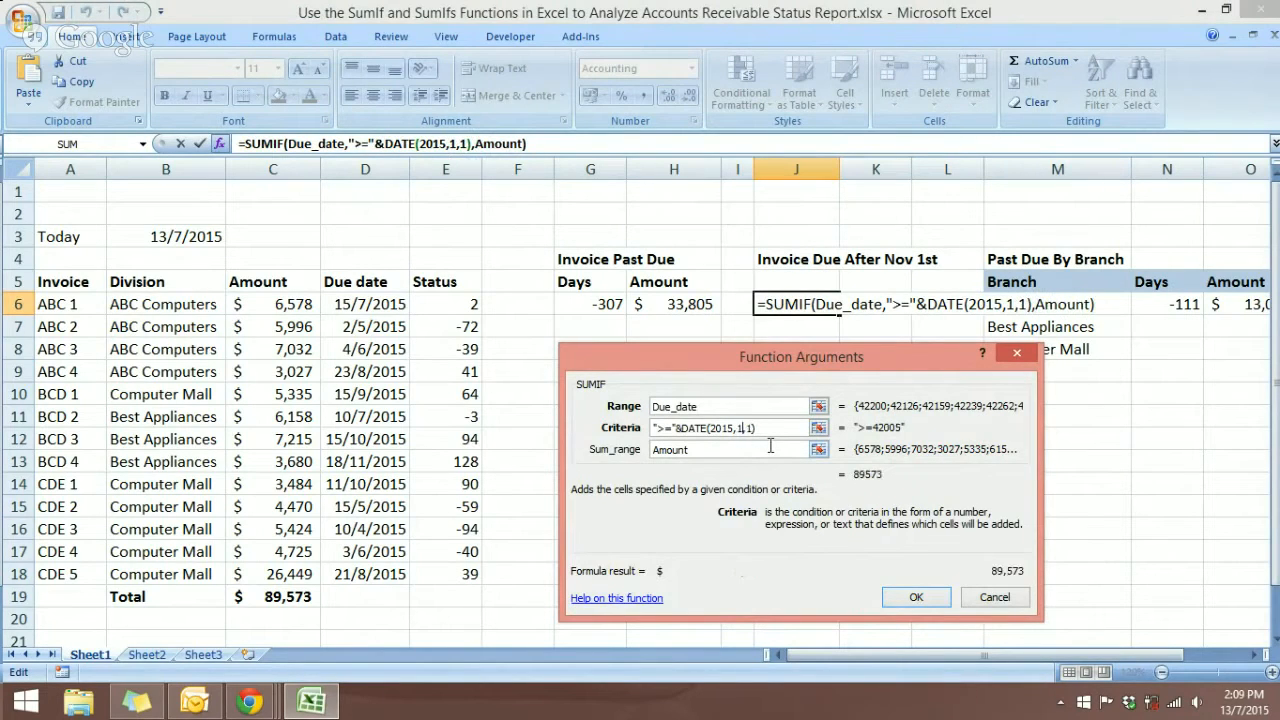
pyautogui.write('0')
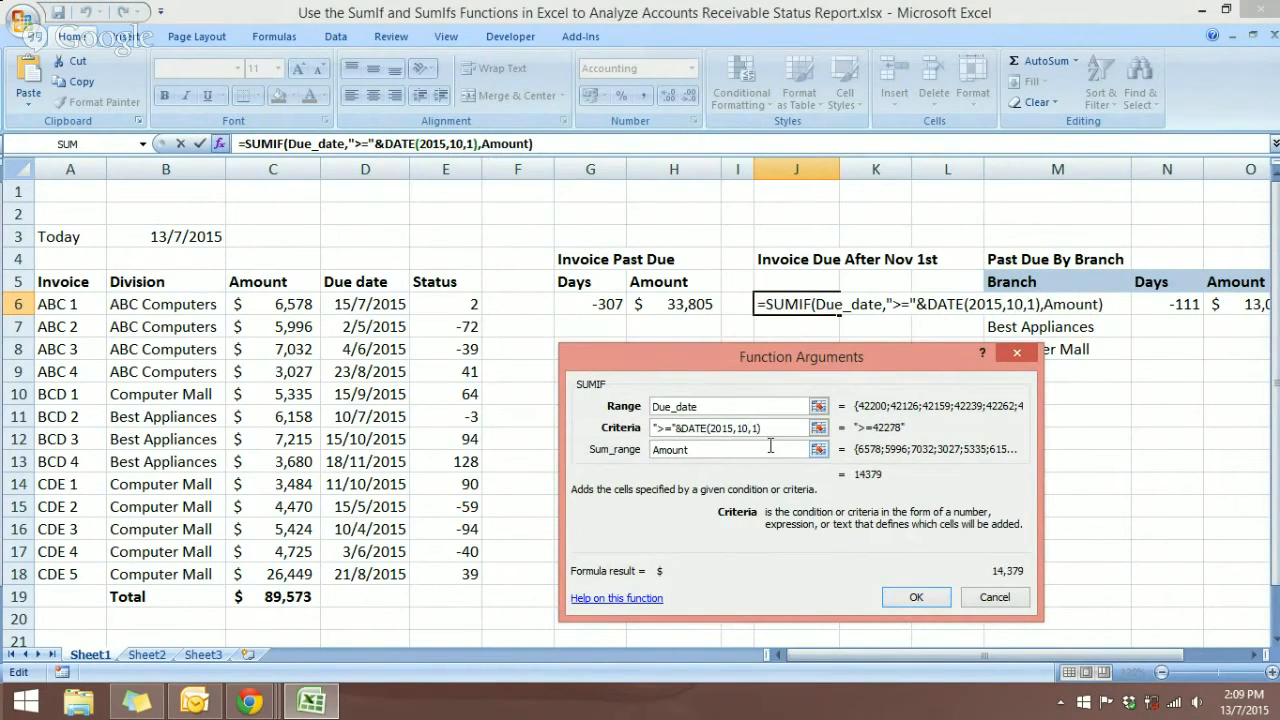
pyautogui.click(916, 597)
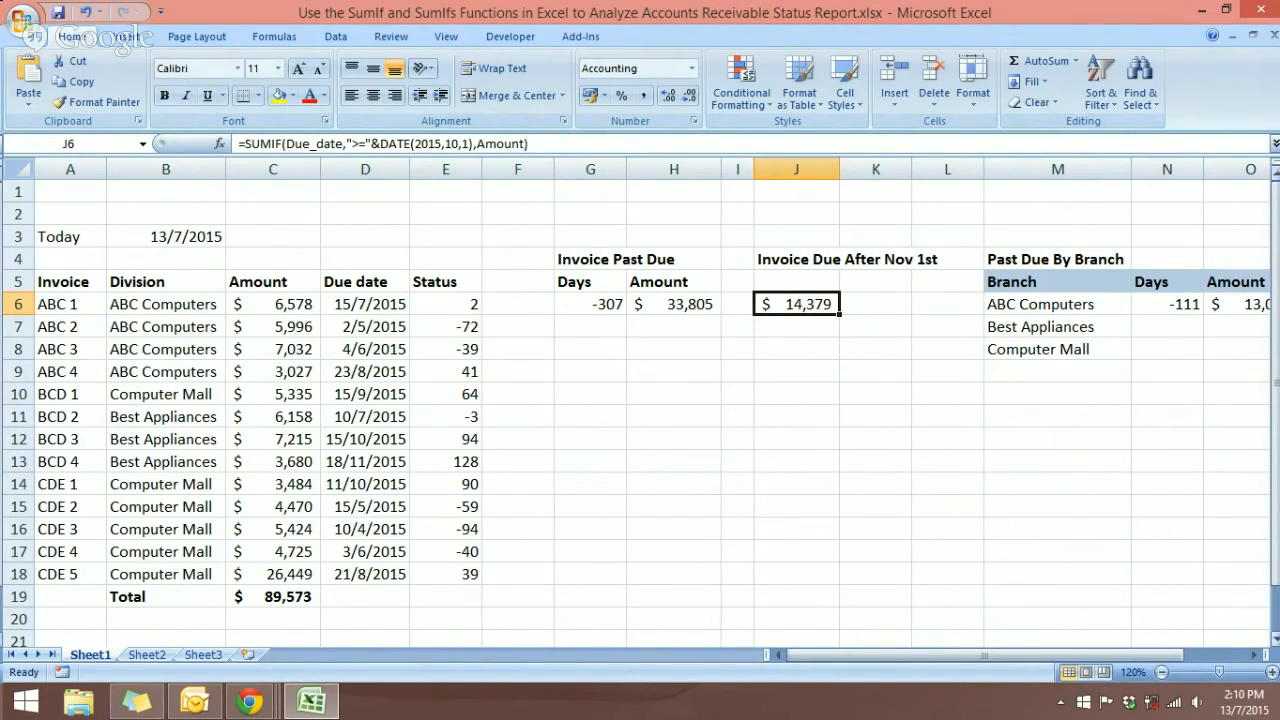
# Step: Review the SUMIFS arguments in N6 that total the past-due days for the ABC Computers branch
pyautogui.click(1255, 654)
pyautogui.click(1255, 654)
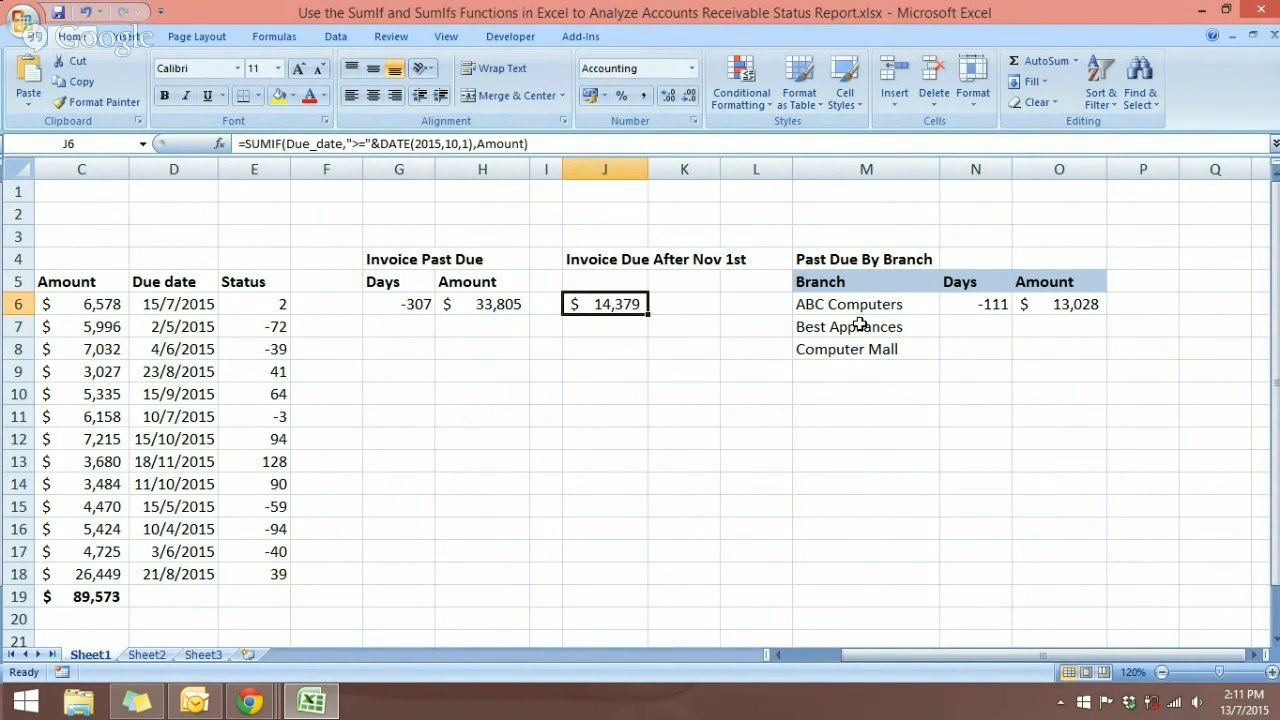
pyautogui.doubleClick(984, 306)
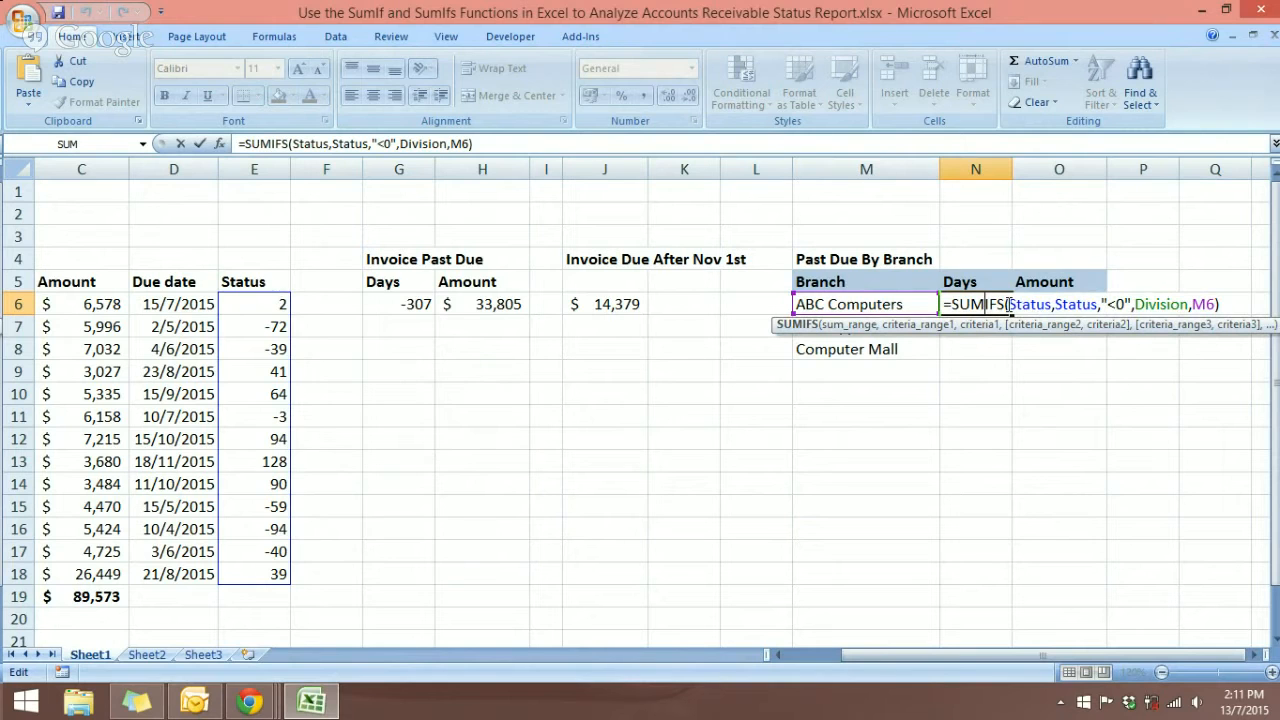
pyautogui.click(219, 144)
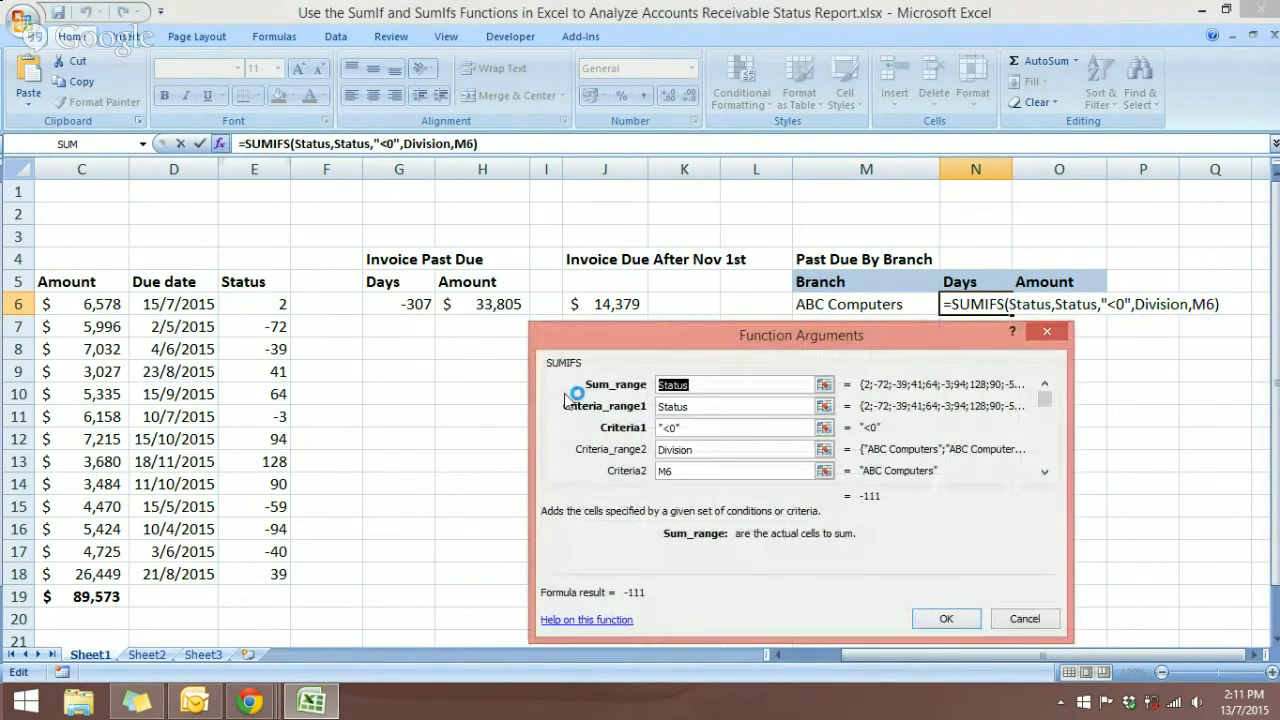
pyautogui.moveTo(772, 356); pyautogui.dragTo(658, 360)
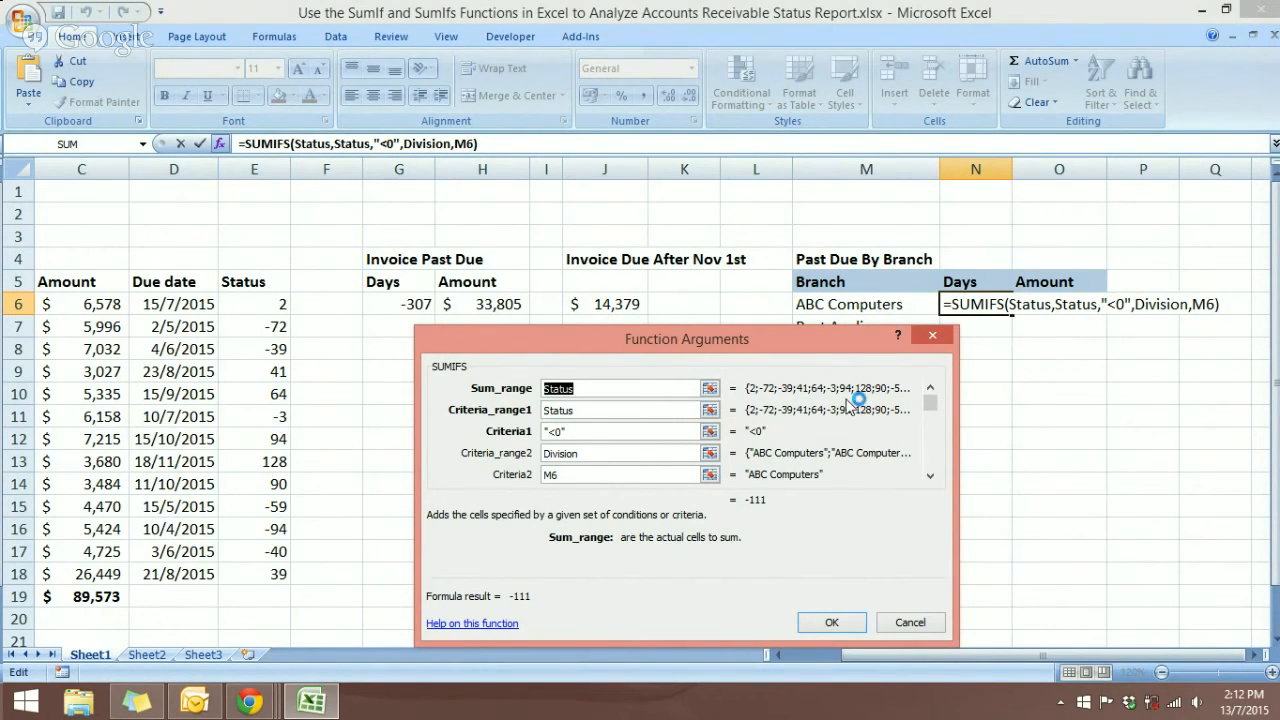
pyautogui.click(830, 622)
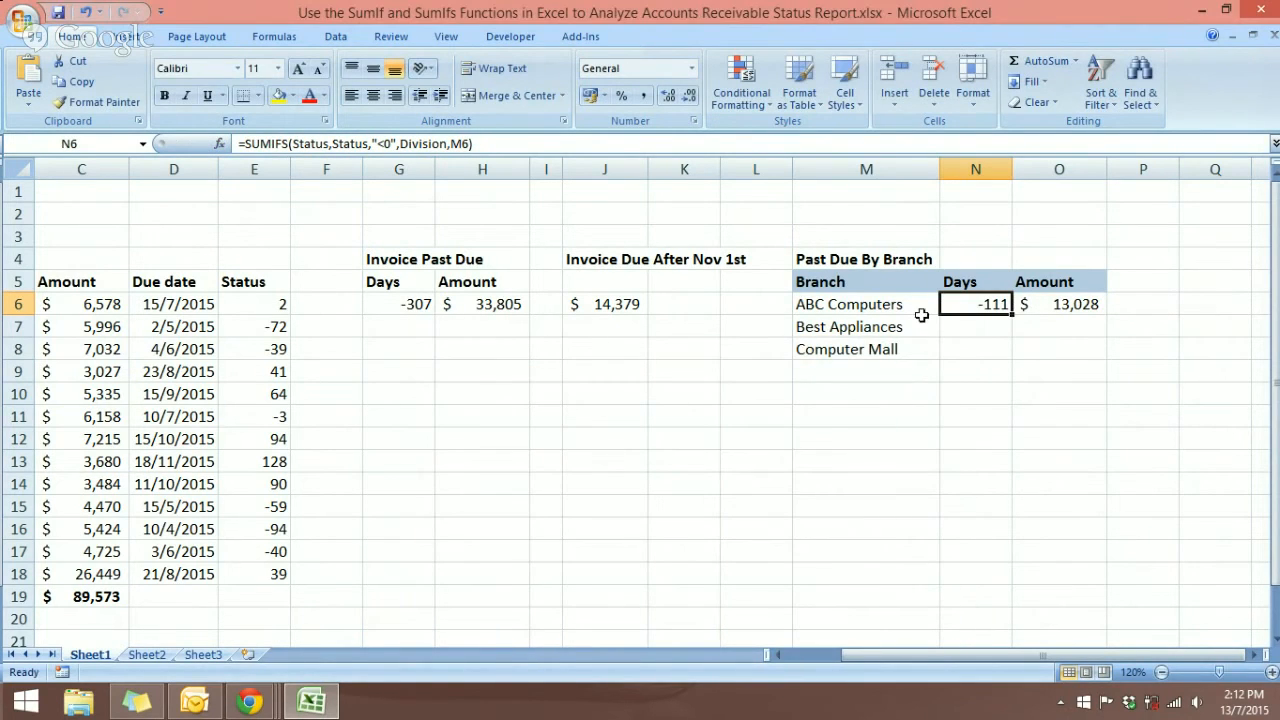
# Step: Review the SUMIFS arguments in O6 that total the past-due invoice amount for the ABC Computers branch, then accept them
pyautogui.click(875, 306)
pyautogui.click(975, 306)
pyautogui.click(1064, 308)
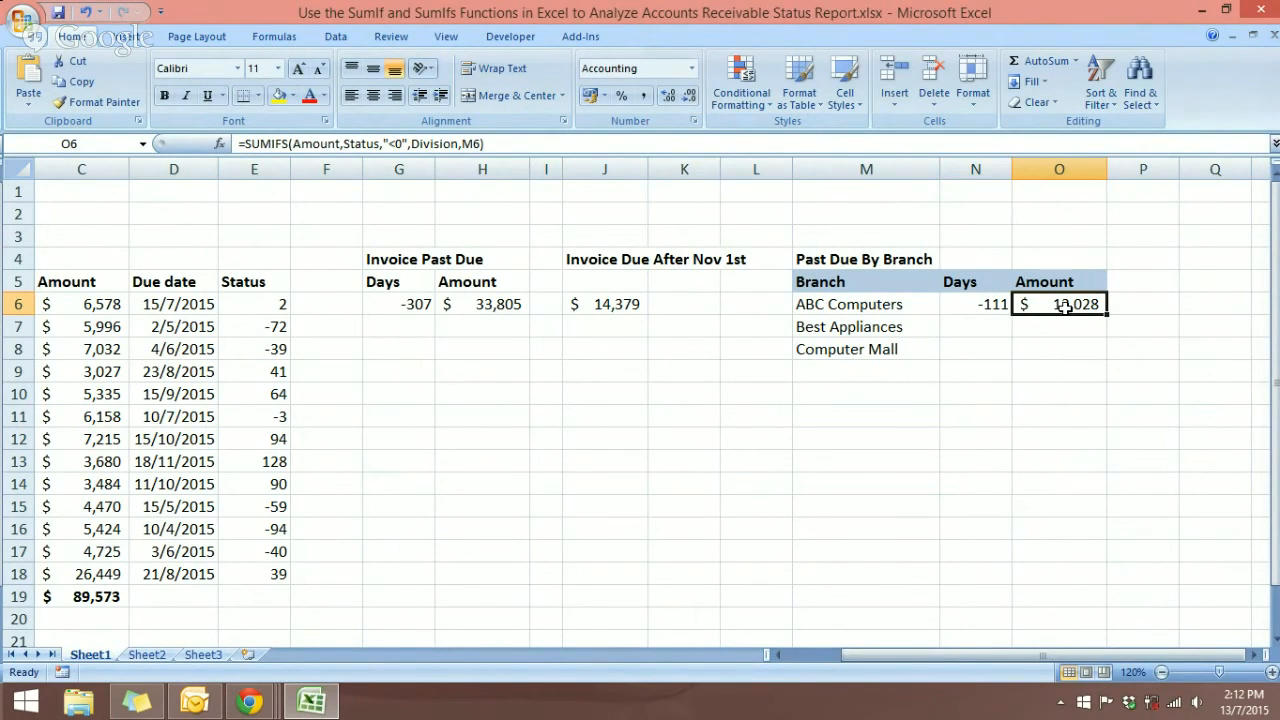
pyautogui.doubleClick(1064, 308)
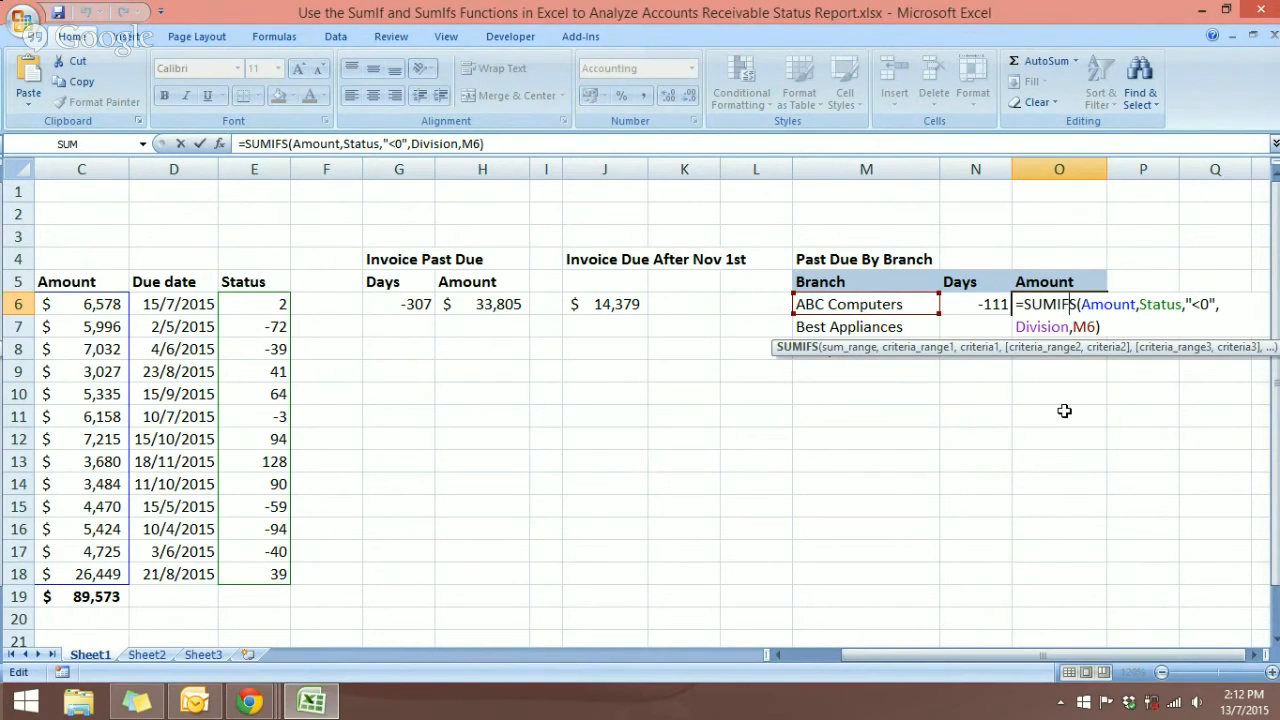
pyautogui.click(220, 145)
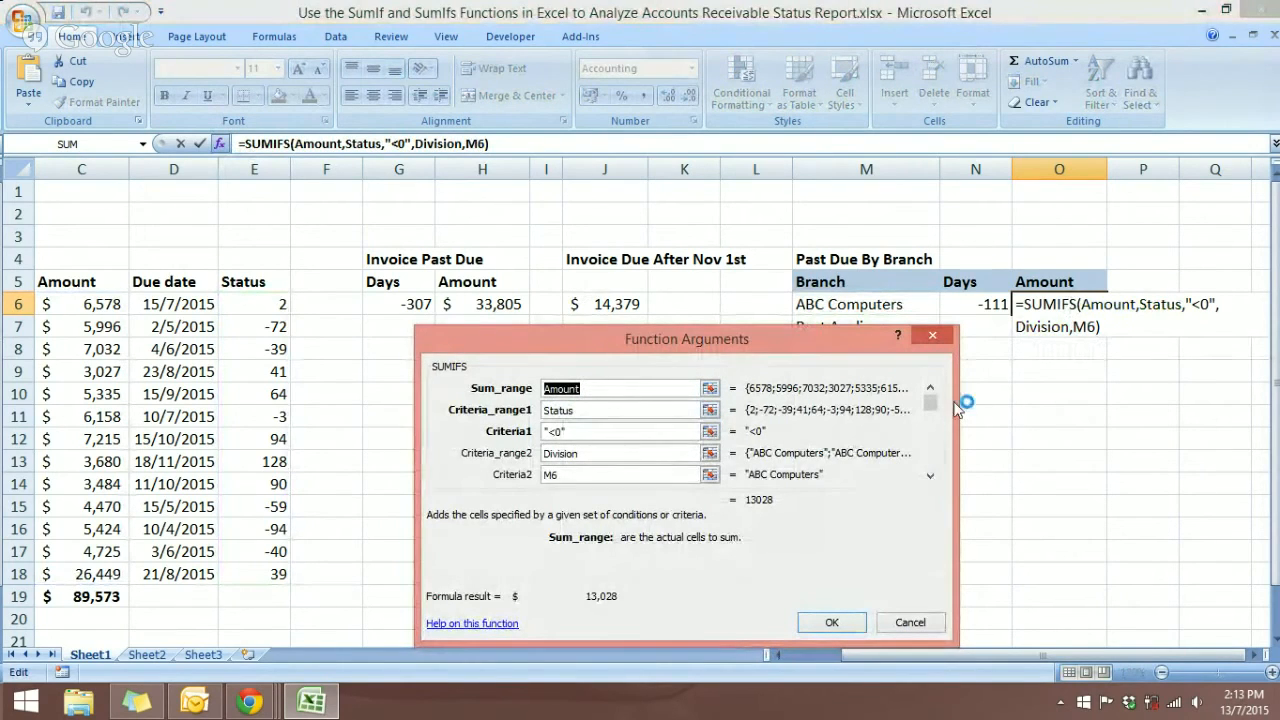
pyautogui.click(772, 411)
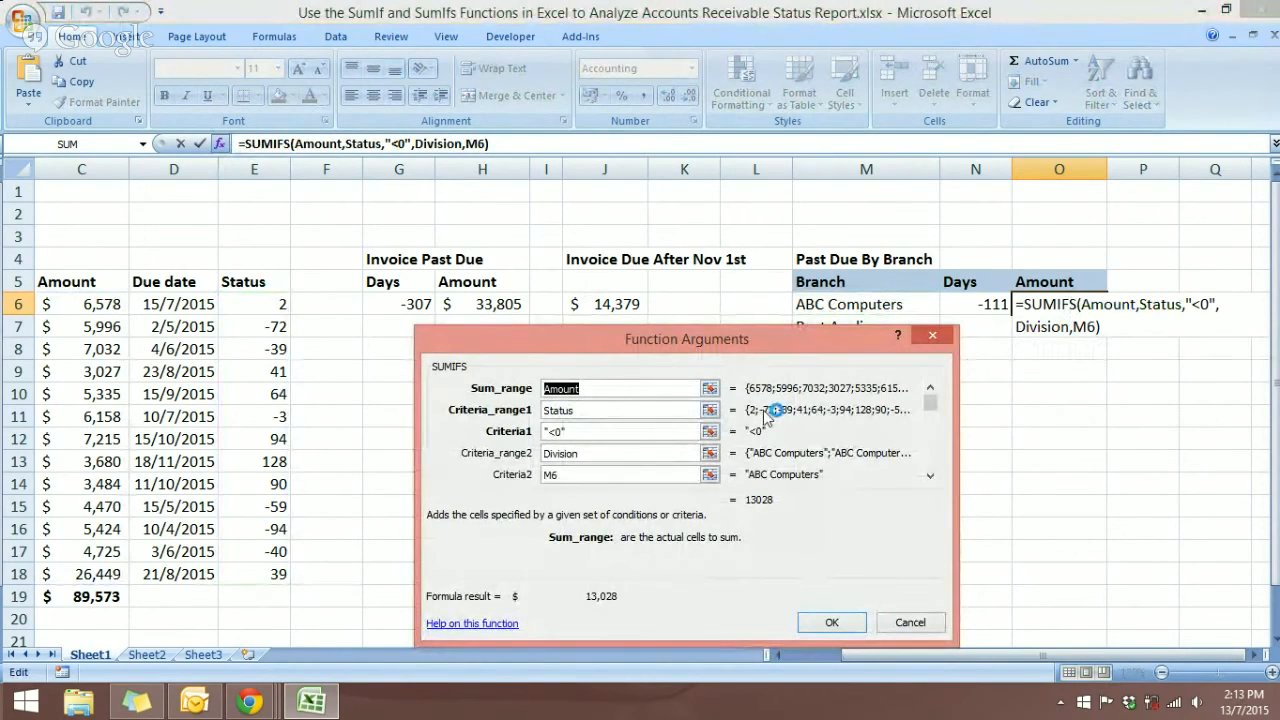
pyautogui.click(573, 400)
pyautogui.click(541, 411)
pyautogui.moveTo(667, 353); pyautogui.dragTo(540, 360)
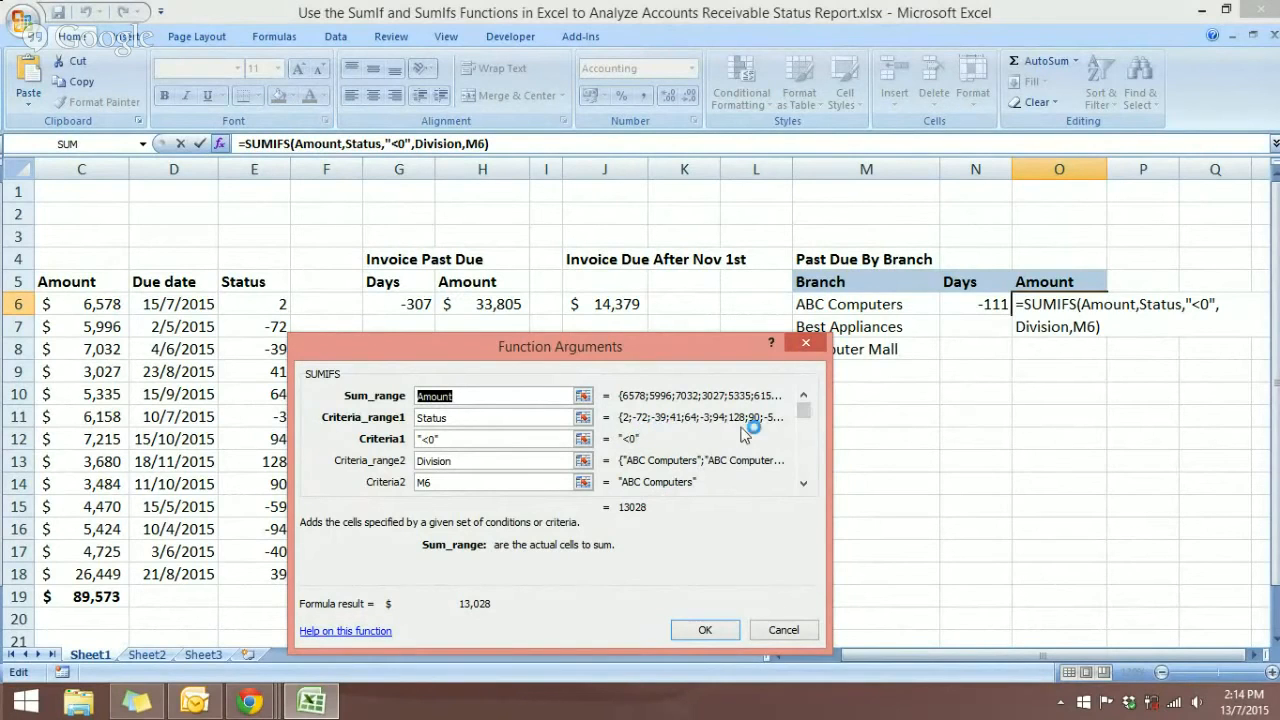
pyautogui.click(704, 630)
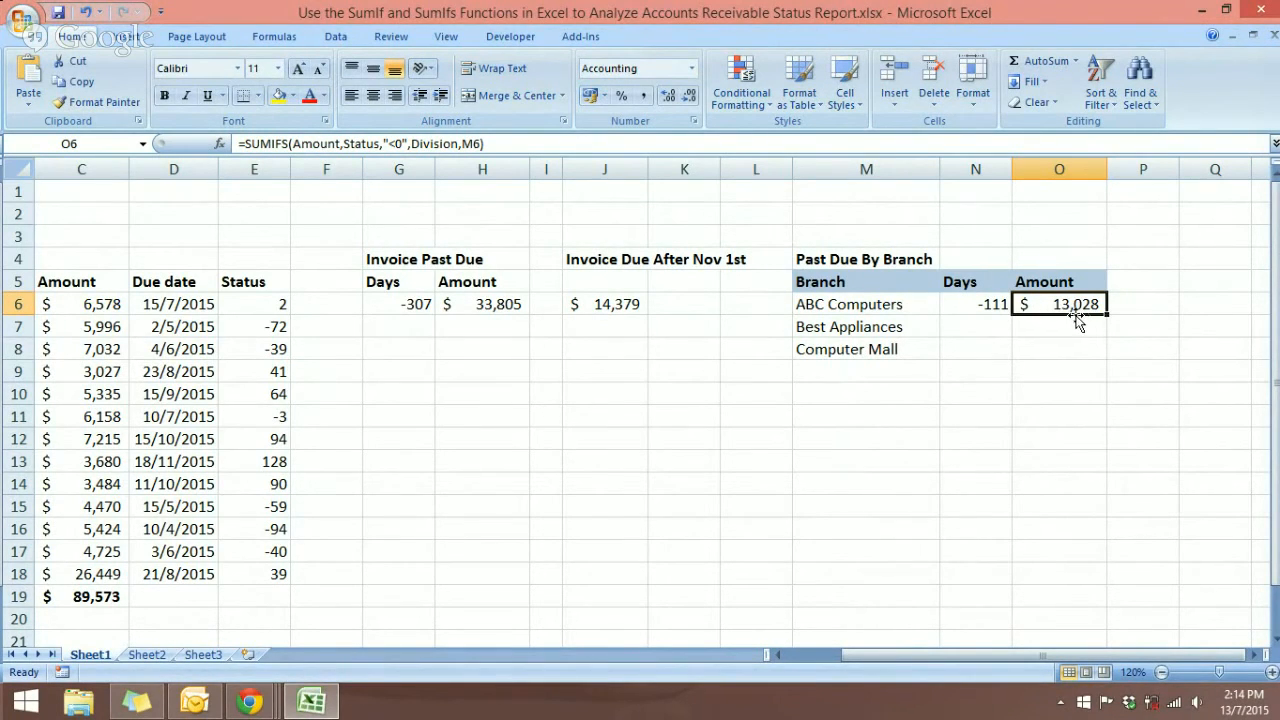
# Step: Fill the past-due days SUMIFS from N6 down to N8 for Best Appliances and Computer Mall, and check the copied formula
pyautogui.click(993, 309)
pyautogui.moveTo(1008, 311); pyautogui.dragTo(1008, 352)
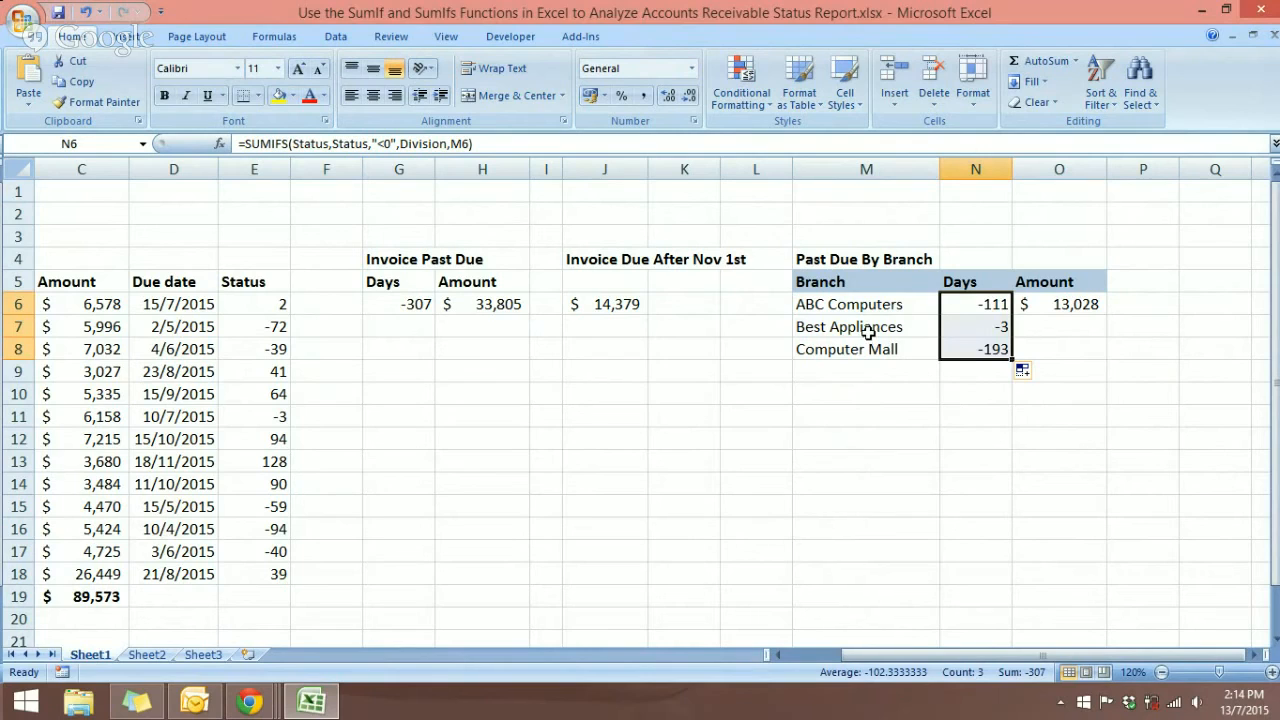
pyautogui.click(975, 327)
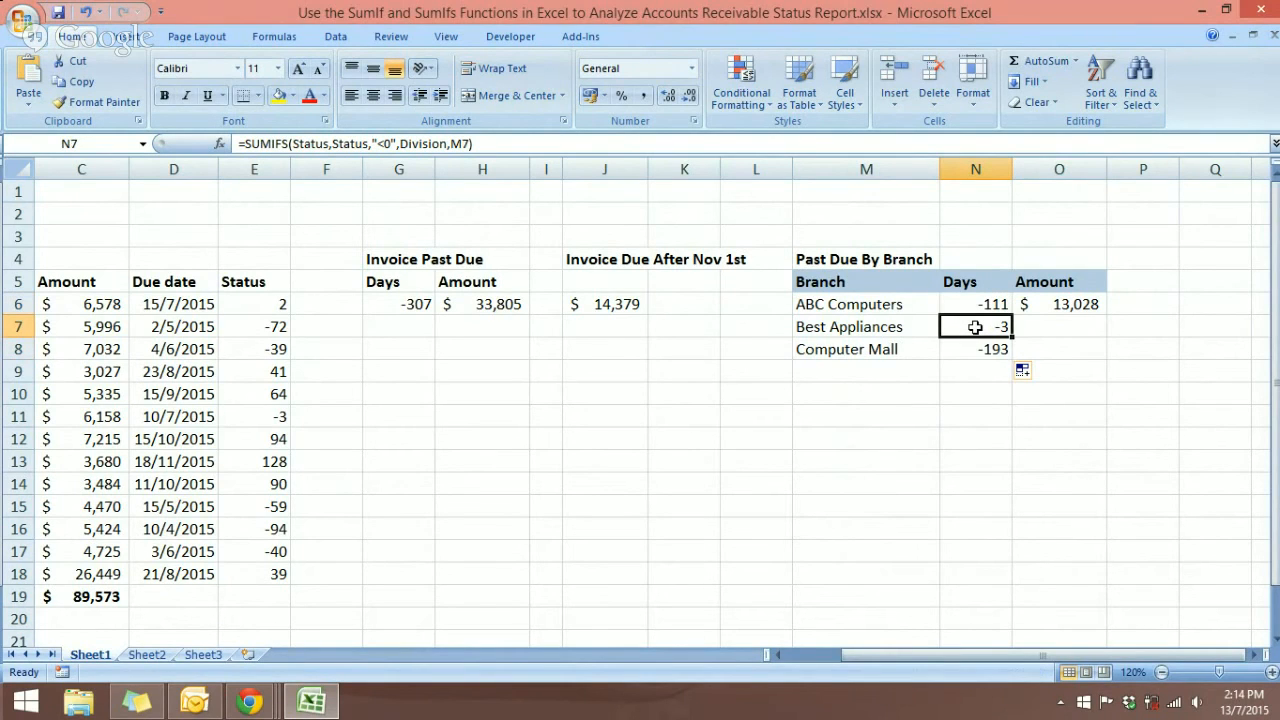
pyautogui.click(862, 333)
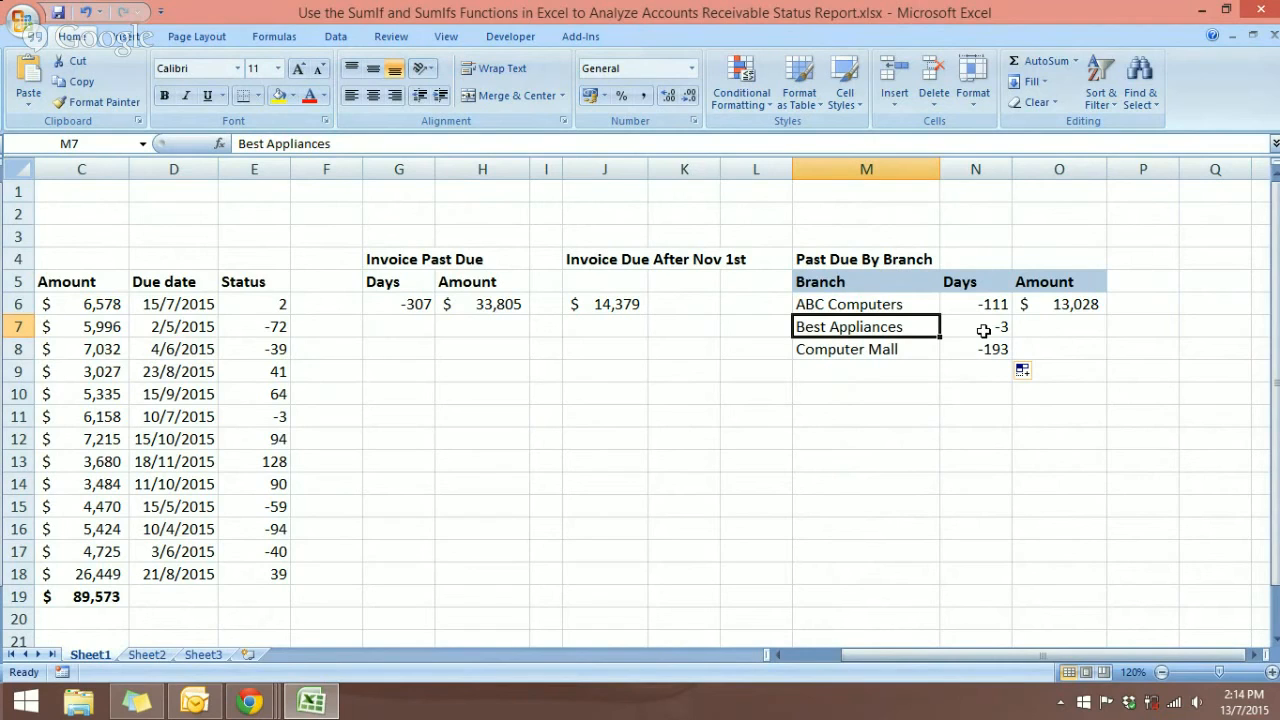
pyautogui.click(887, 355)
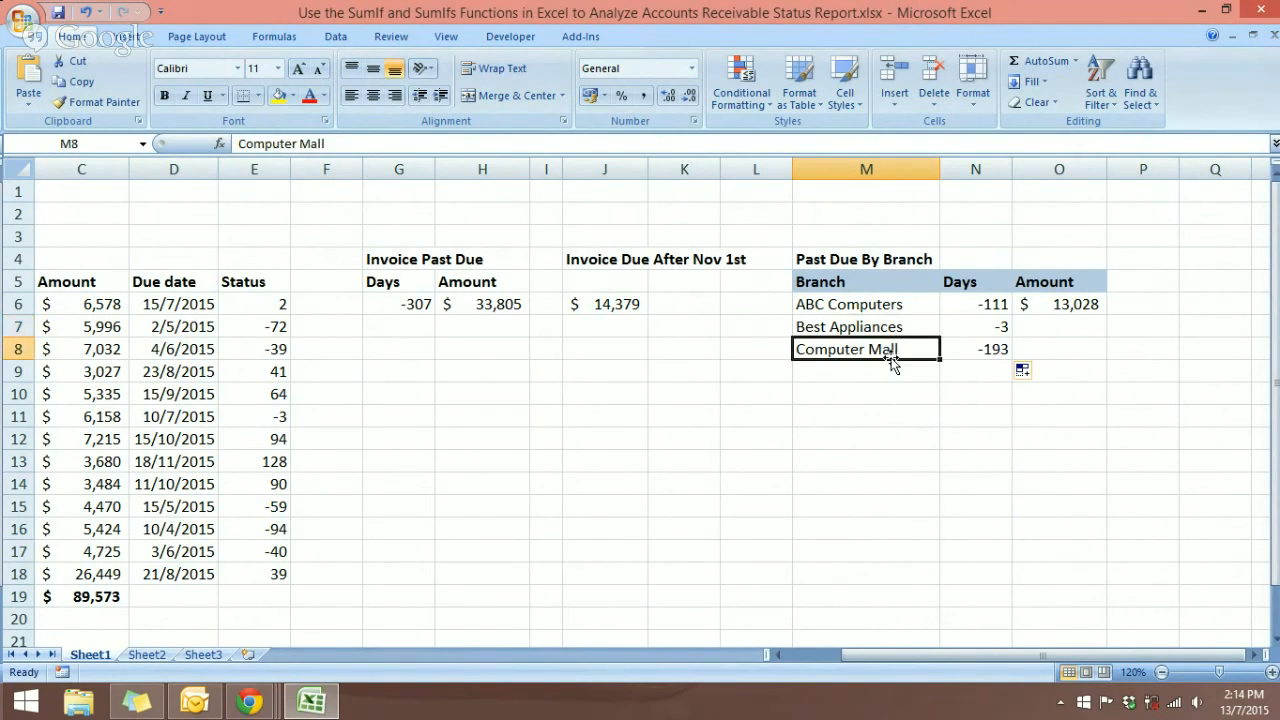
# Step: Fill the past-due amount SUMIFS from O6 down to O8 for the Best Appliances and Computer Mall branches
pyautogui.click(1081, 327)
pyautogui.click(1085, 304)
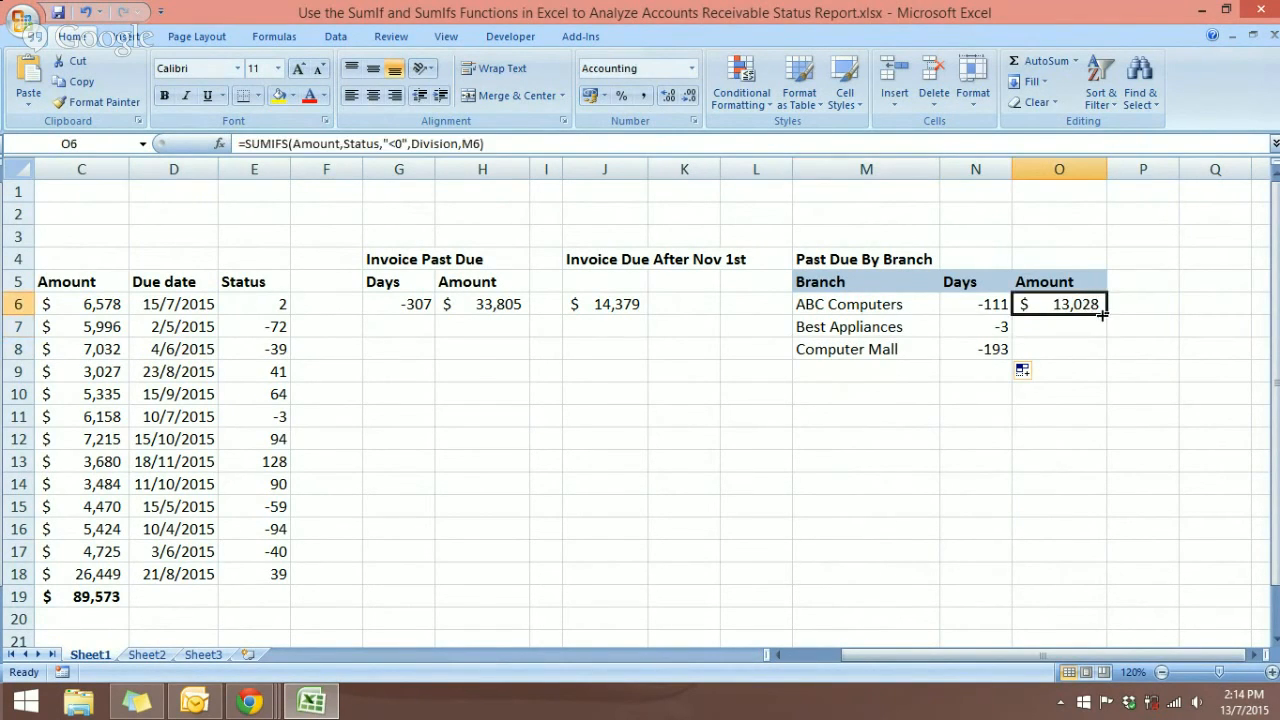
pyautogui.moveTo(1105, 315); pyautogui.dragTo(1102, 357)
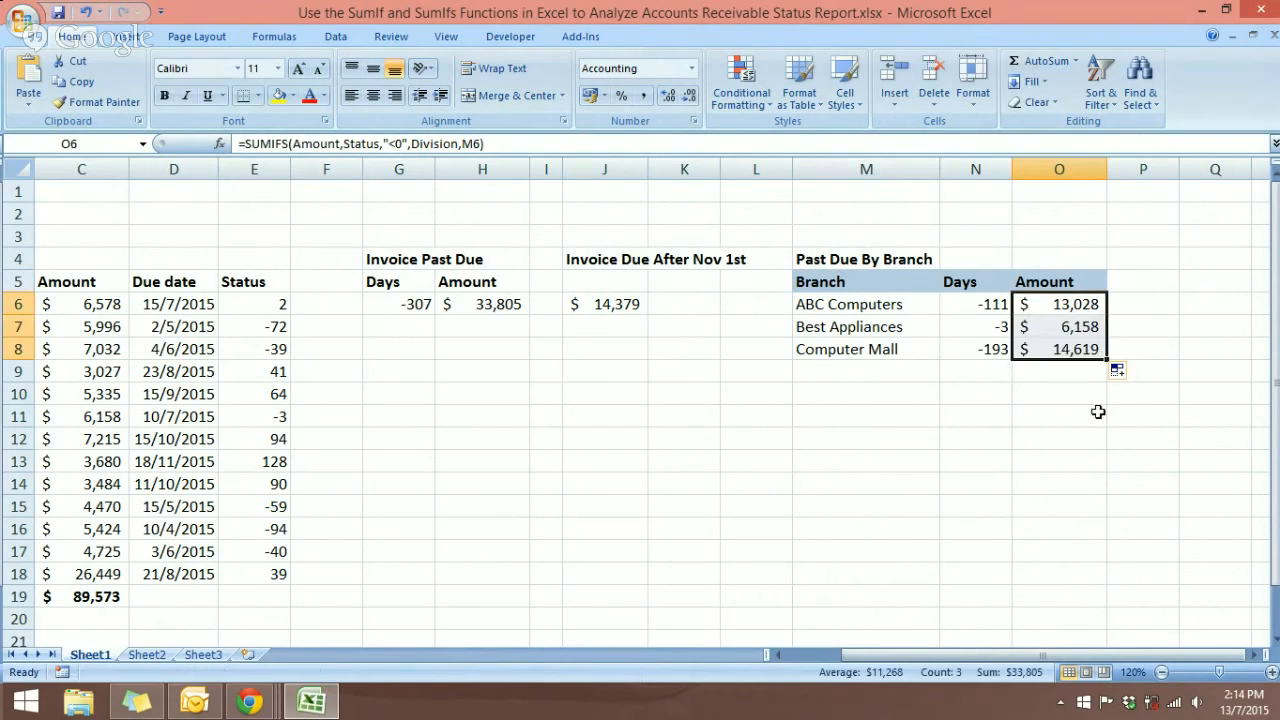
# Step: Examine the branch SUMIFS formulas in O7 and N6 and compare them with the overall past-due SUMIF in H6
pyautogui.doubleClick(1078, 327)
pyautogui.click(1049, 411)
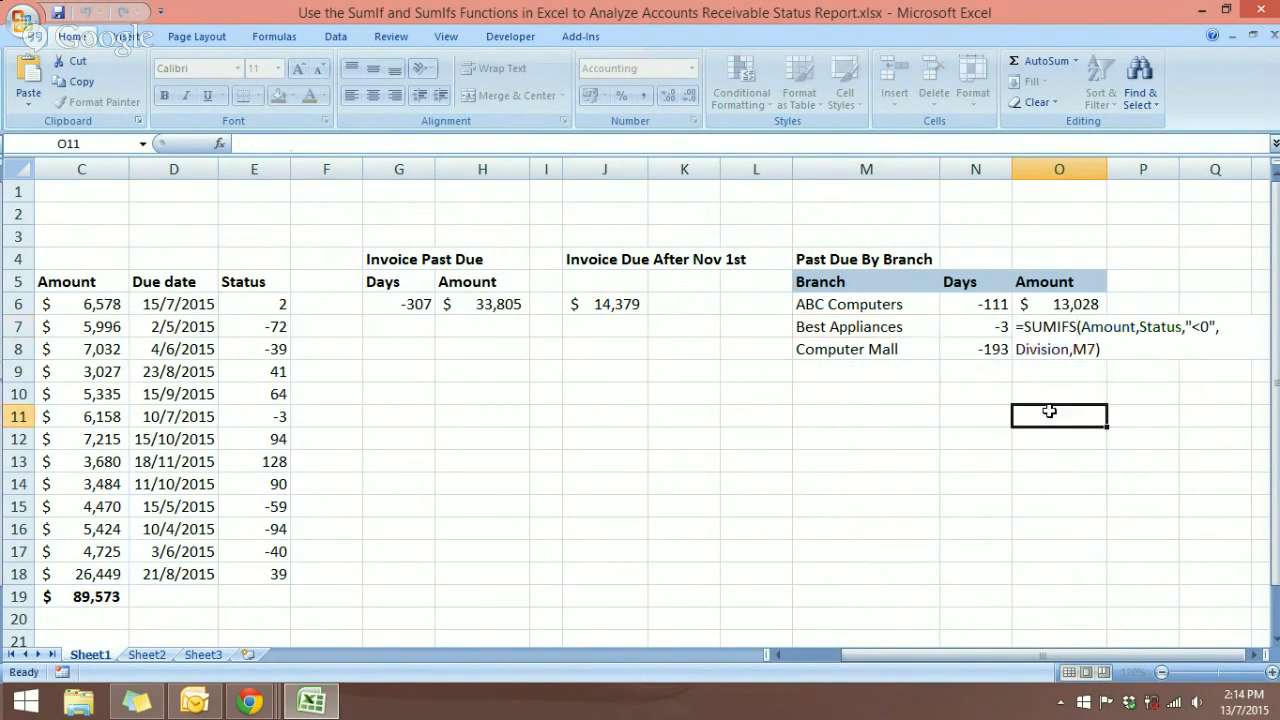
pyautogui.click(1072, 328)
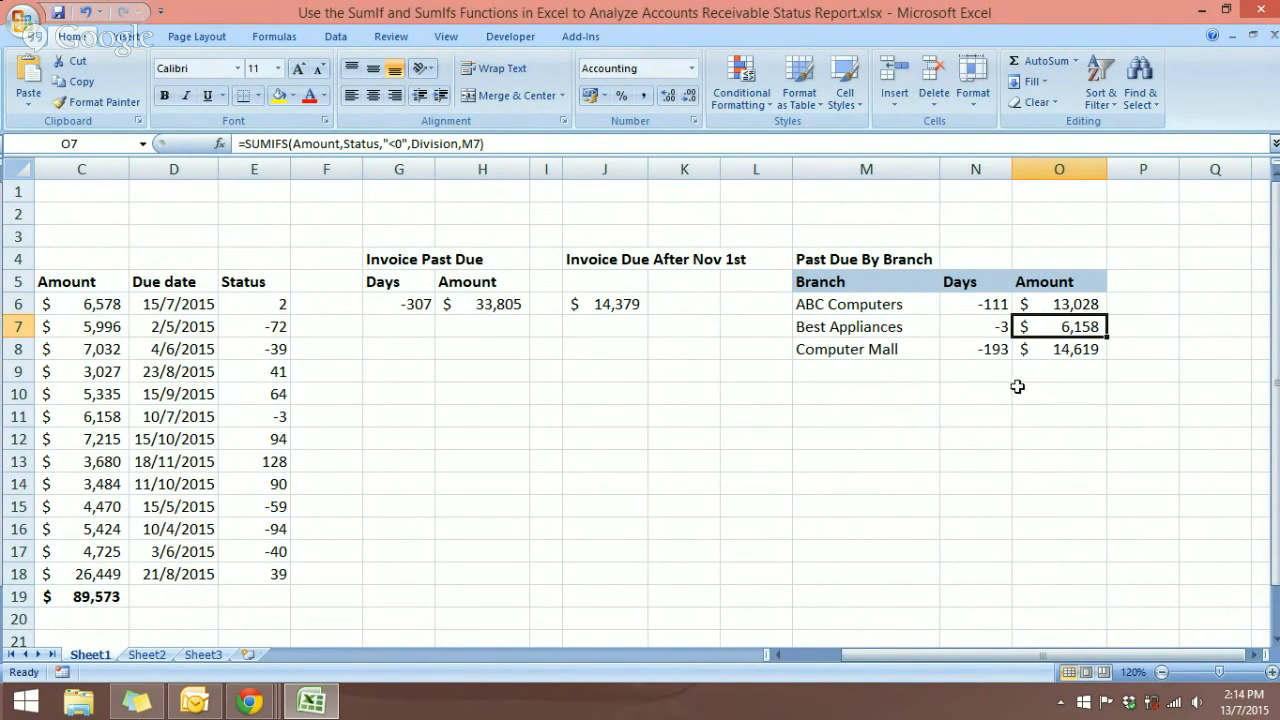
pyautogui.click(910, 329)
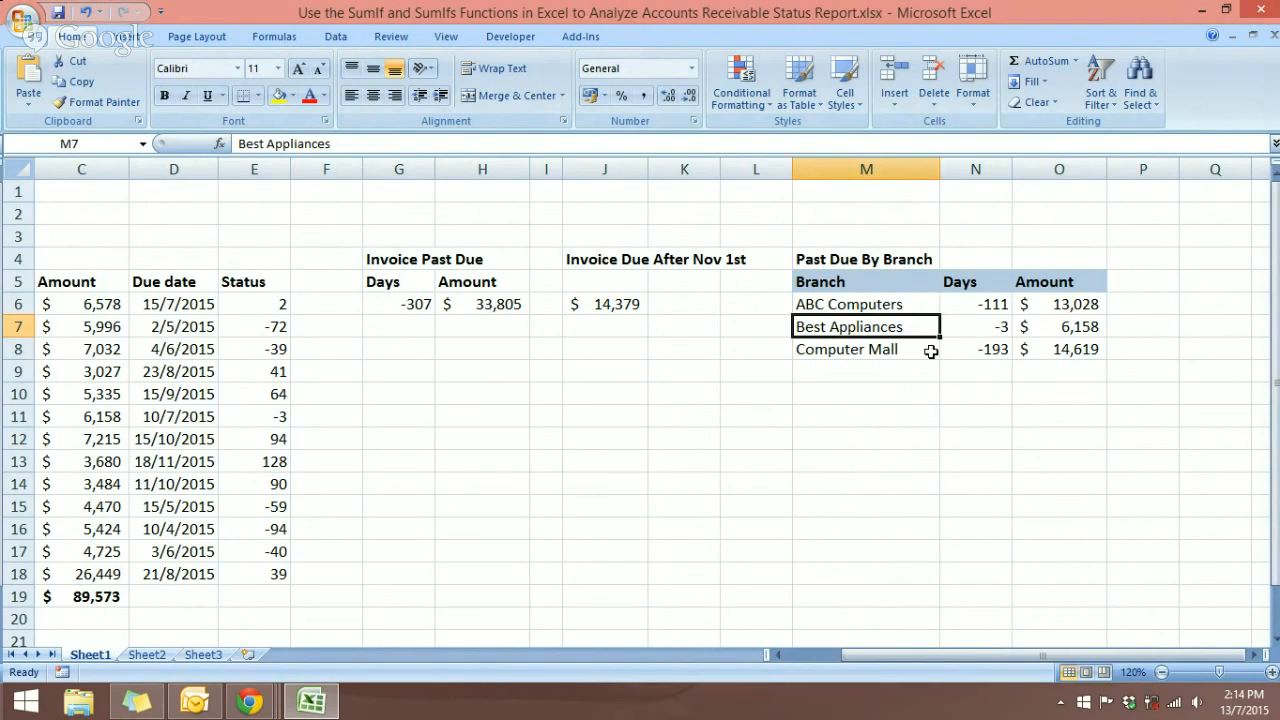
pyautogui.click(1064, 350)
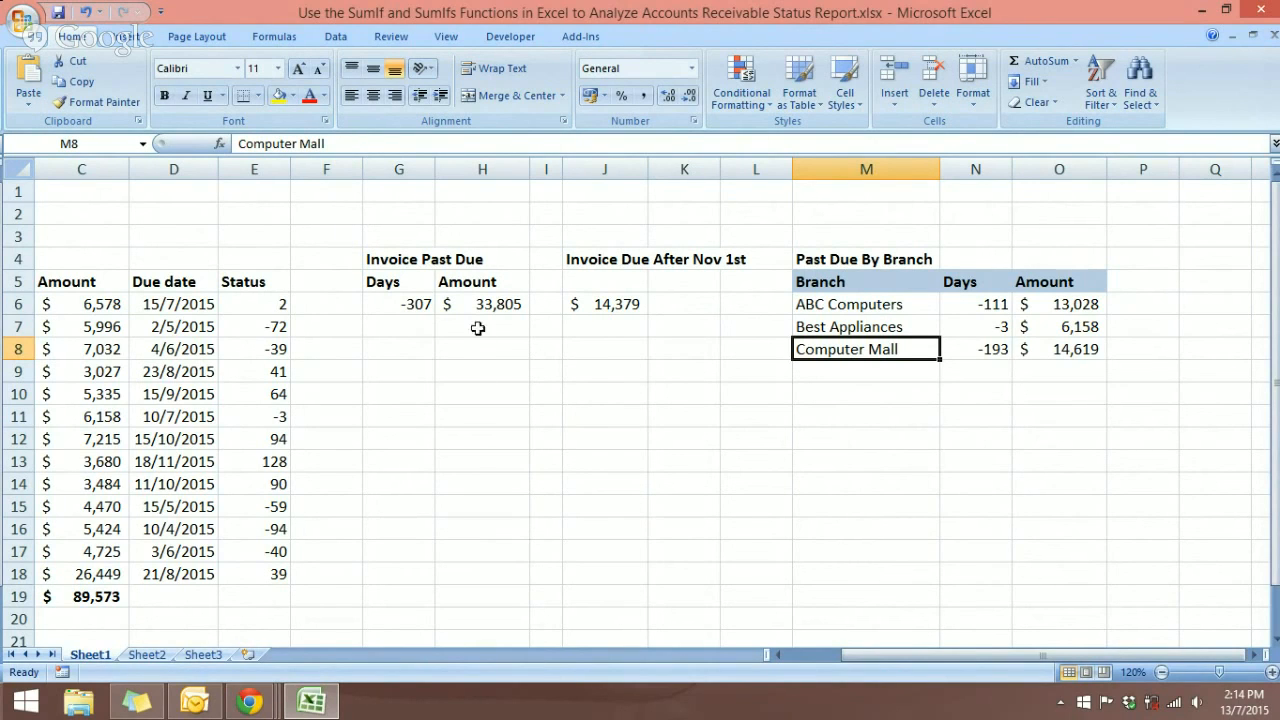
pyautogui.click(922, 304)
pyautogui.click(960, 306)
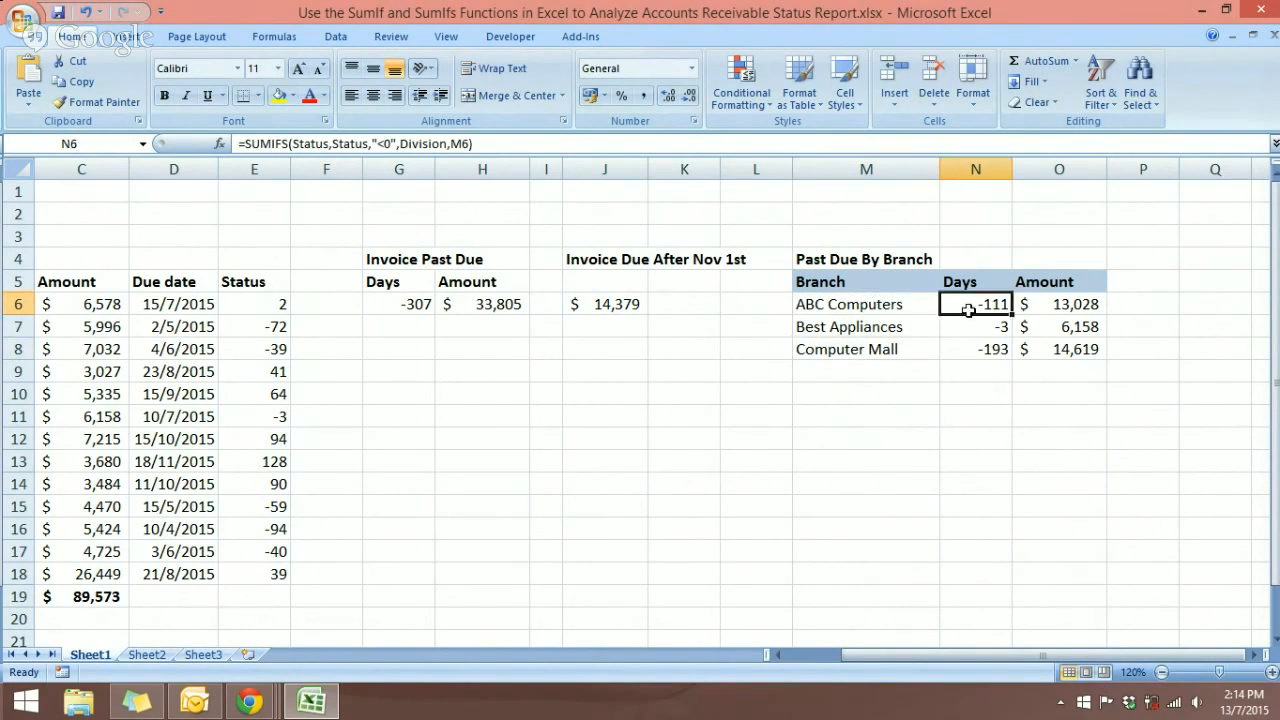
pyautogui.doubleClick(965, 306)
pyautogui.click(500, 304)
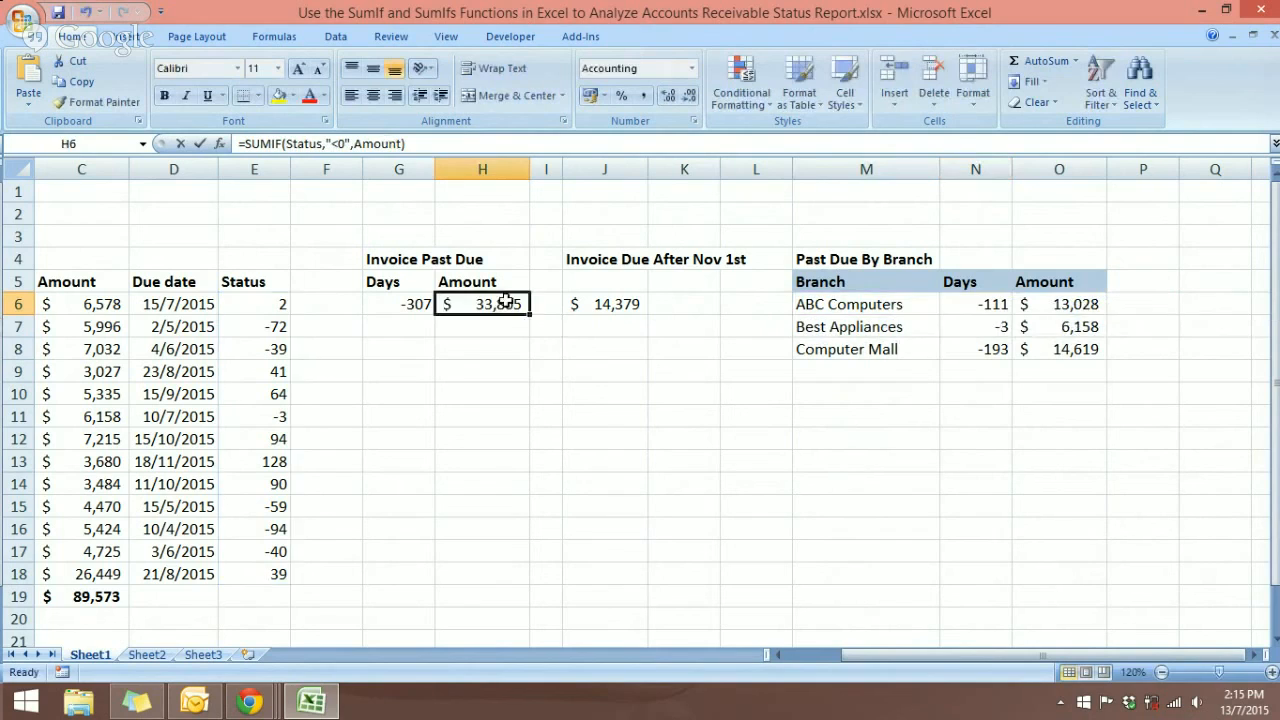
pyautogui.doubleClick(505, 306)
pyautogui.click(621, 431)
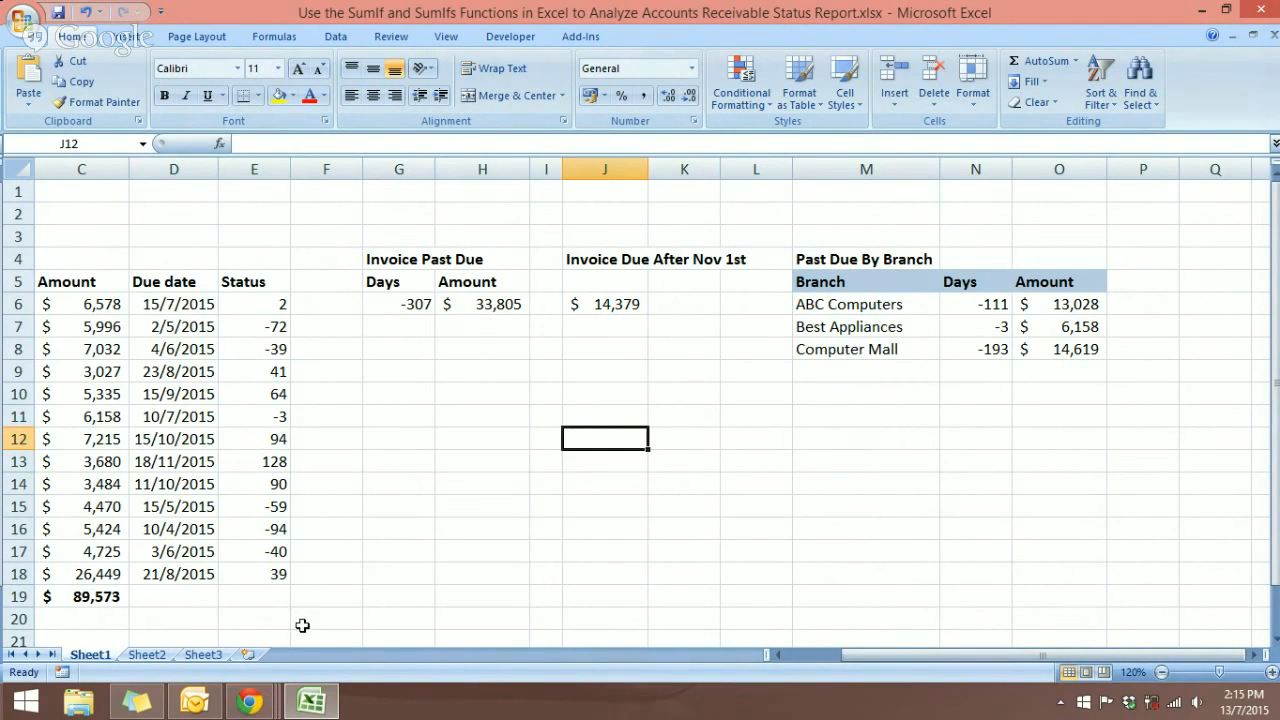
pyautogui.moveTo(255, 700)
pyautogui.click(329, 594)
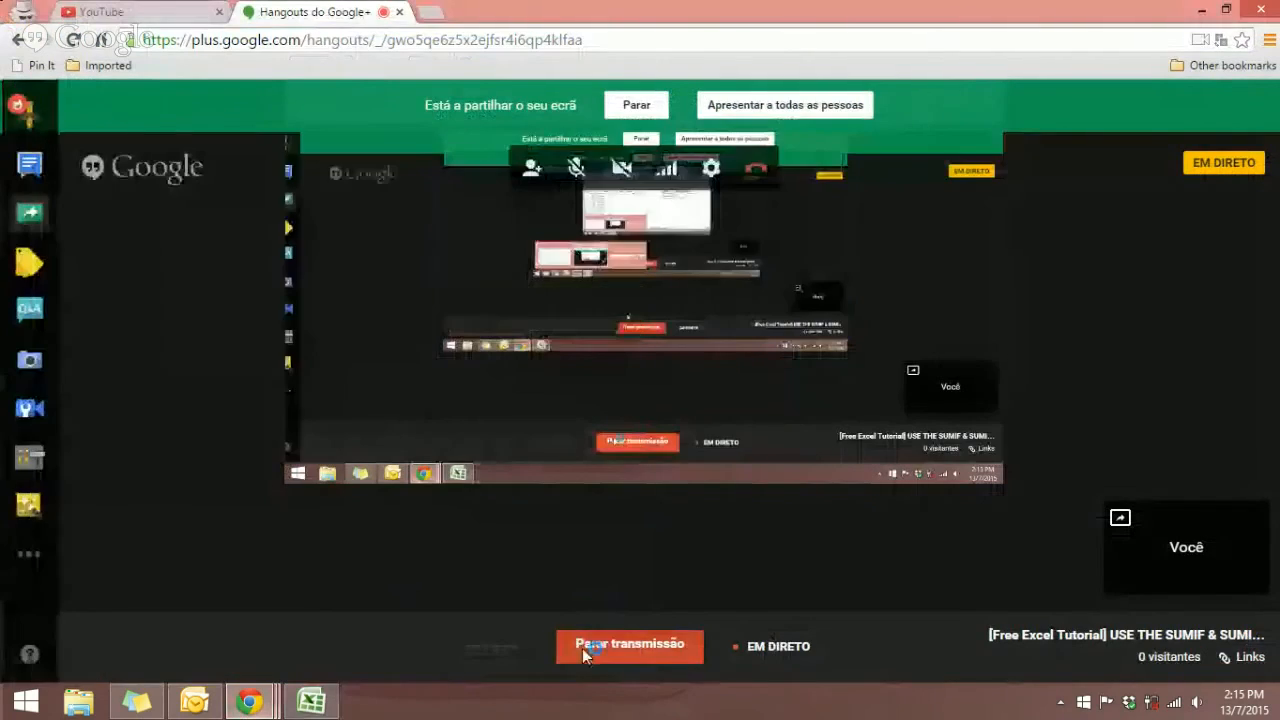
pyautogui.click(582, 648)
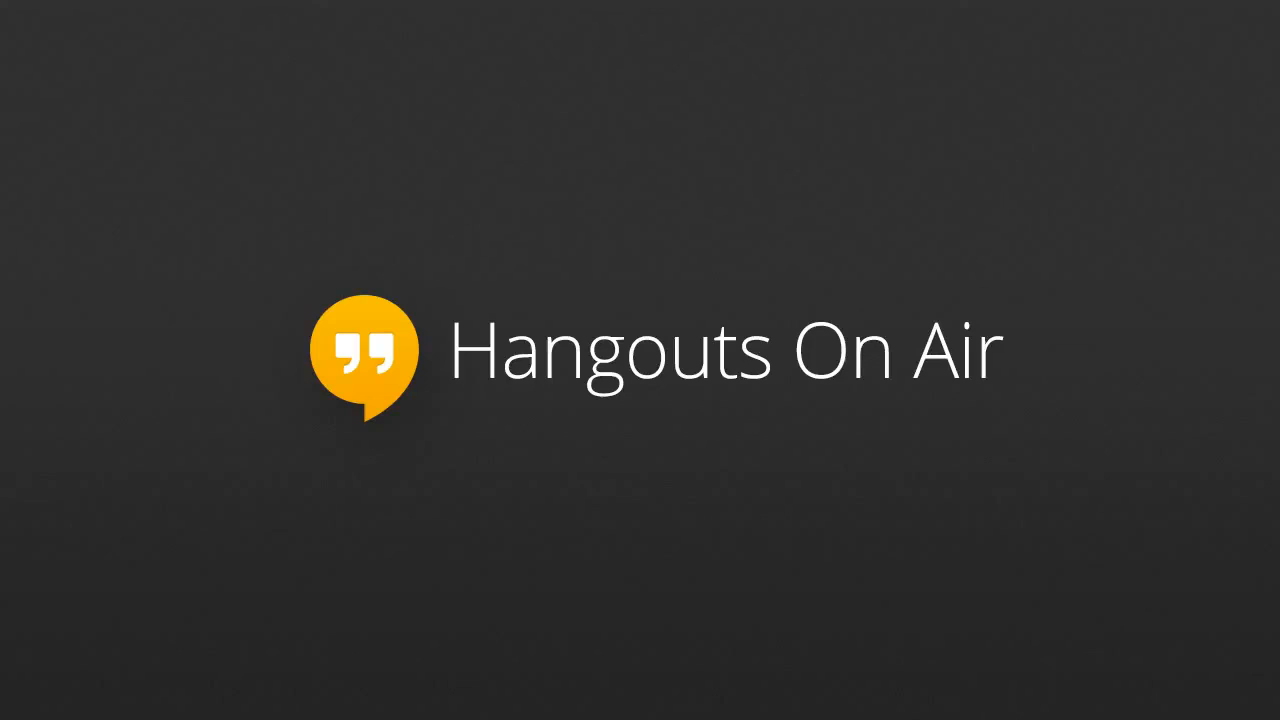